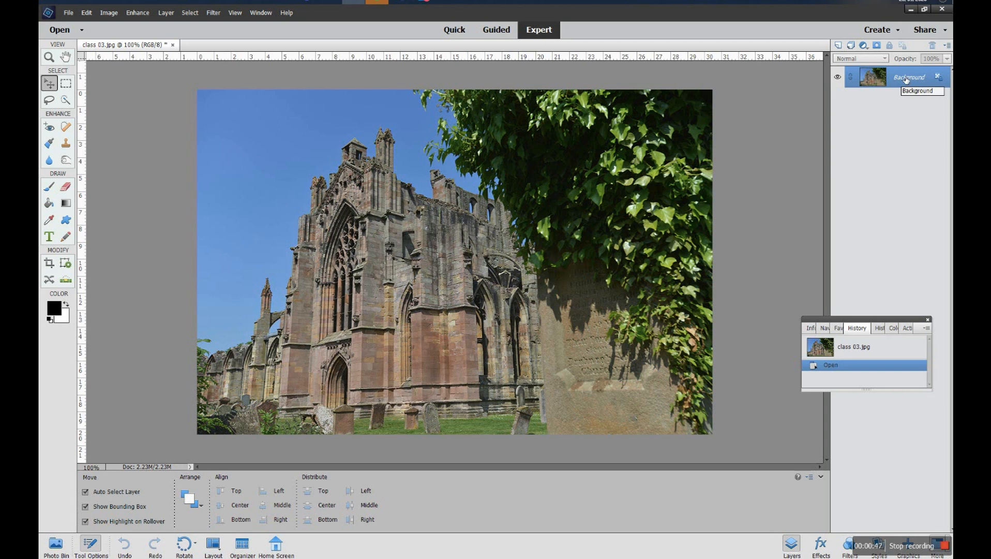
- Duplicate the Background layer as "Background copy"
{"action": "right_click", "coordinate": [903, 78]}
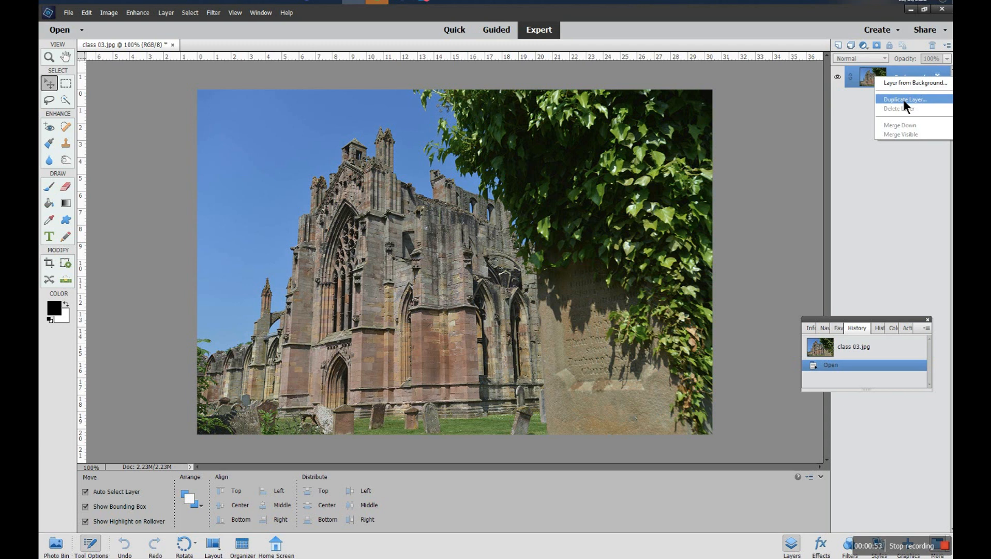
{"action": "left_click", "coordinate": [905, 100]}
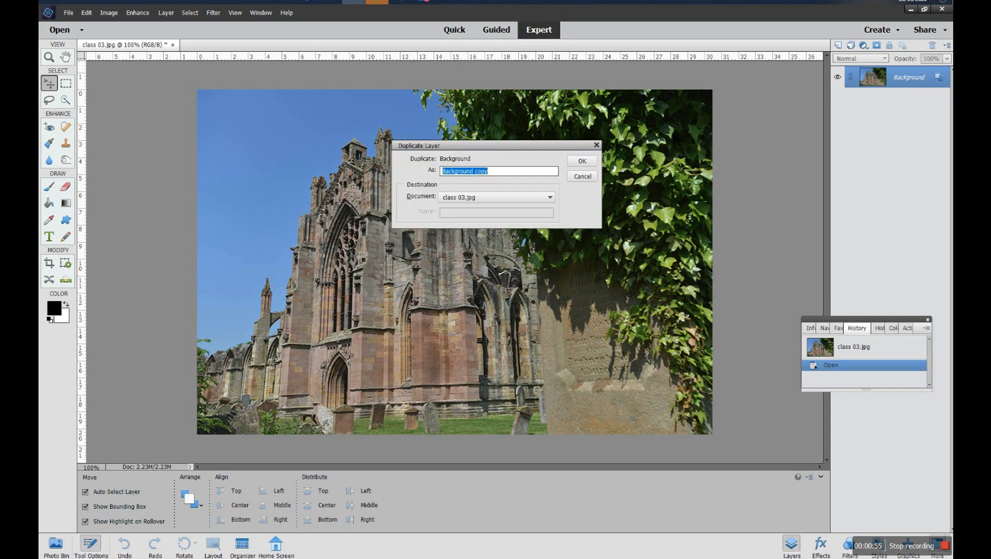
{"action": "left_click", "coordinate": [576, 164]}
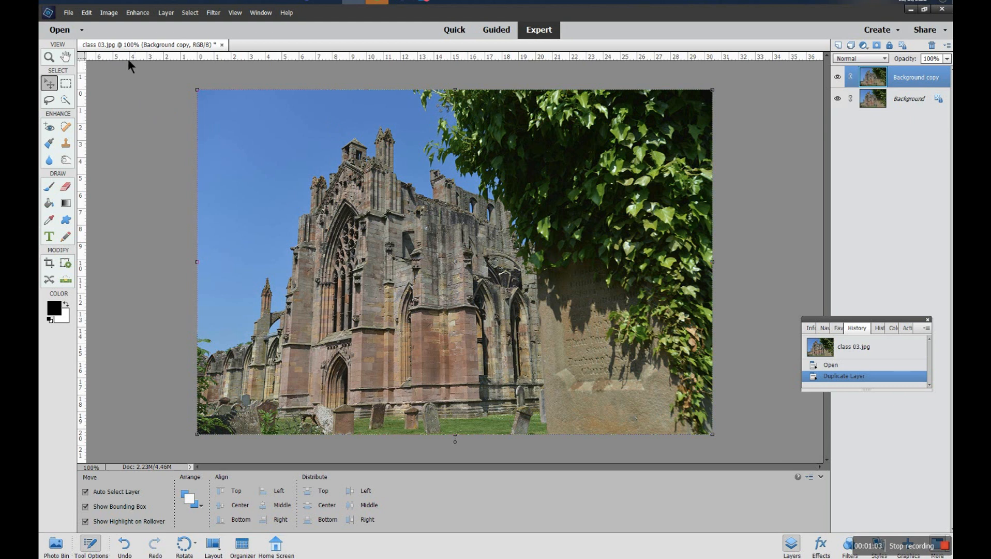
- Convert the Background copy layer to black and white using the Scenic Landscape style
{"action": "left_click", "coordinate": [86, 13]}
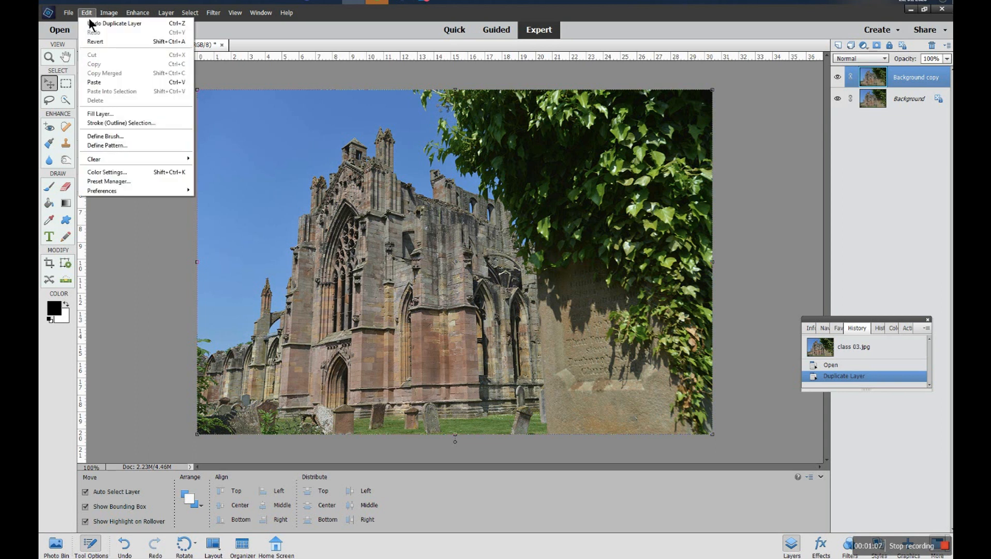
{"action": "mouse_move", "coordinate": [131, 15]}
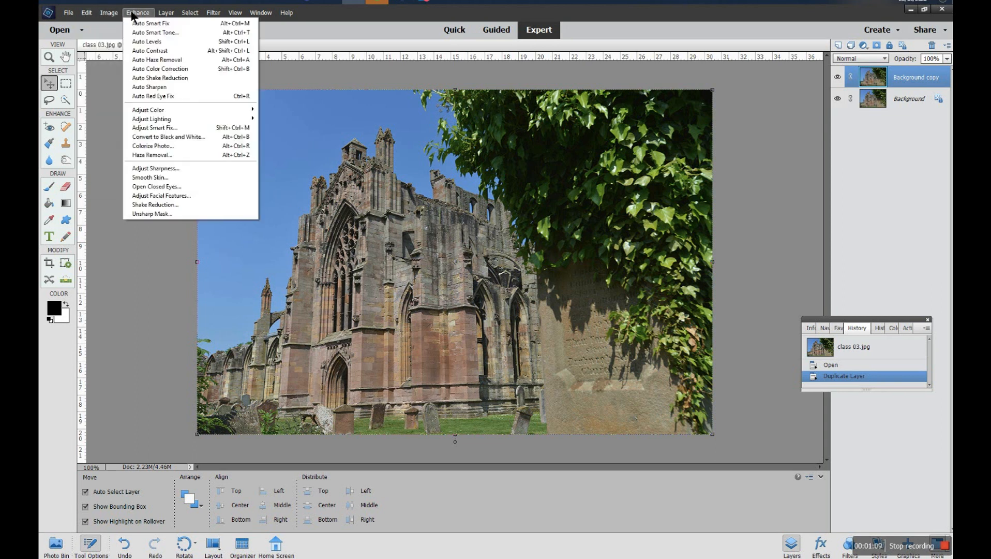
{"action": "left_click", "coordinate": [163, 138]}
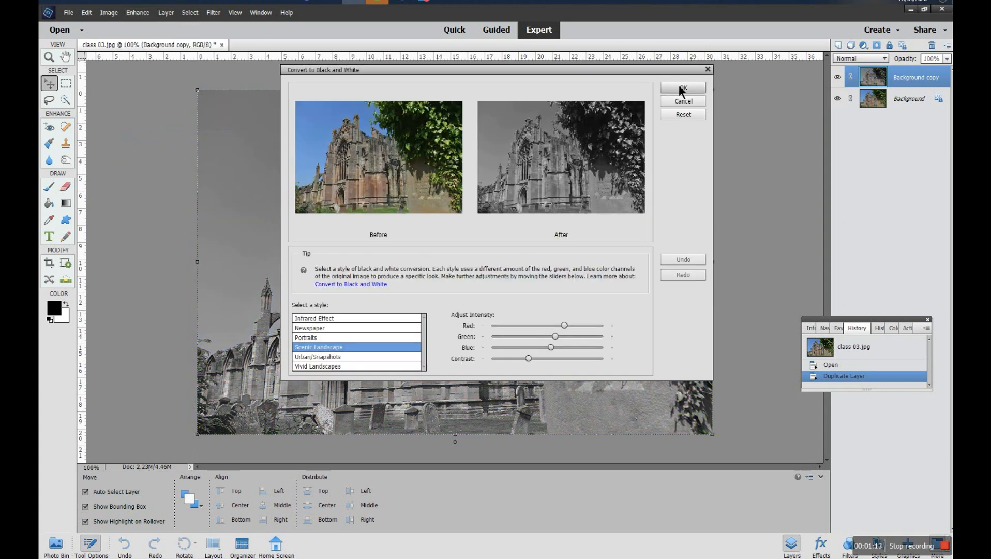
{"action": "left_click", "coordinate": [681, 88]}
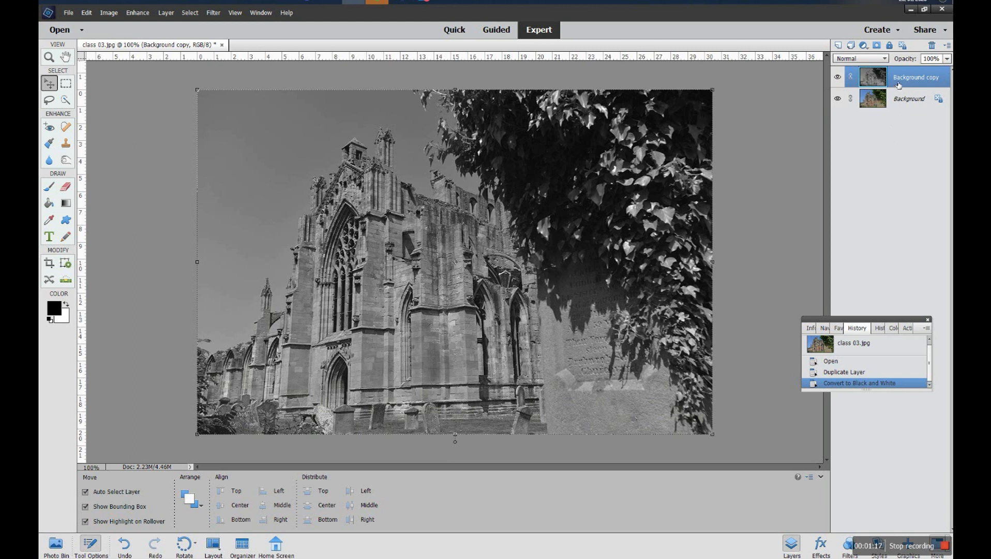
- Add a Levels adjustment layer and set the black input to 6 and the white input to 200
{"action": "left_click", "coordinate": [863, 48]}
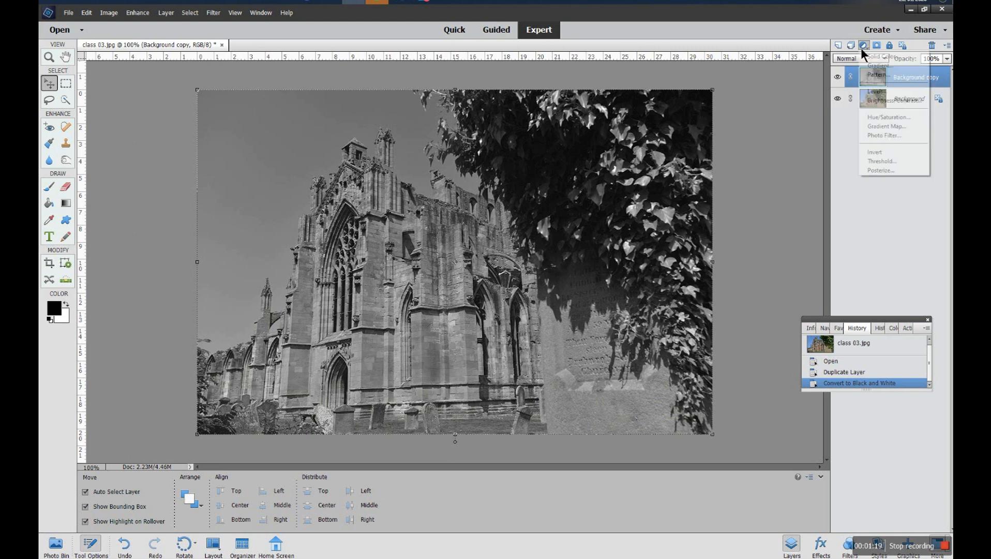
{"action": "left_click", "coordinate": [873, 92]}
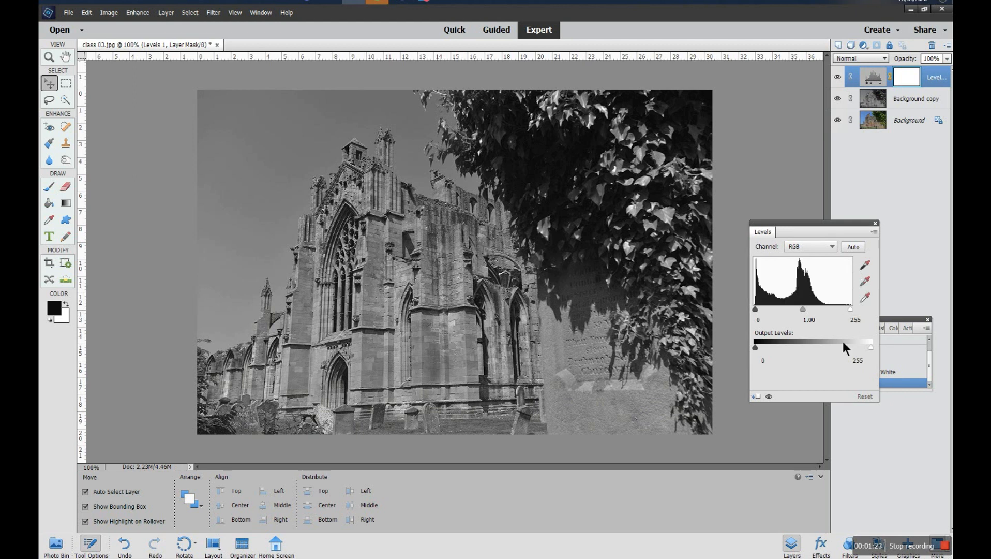
{"action": "left_click_drag", "start_coordinate": [851, 308], "coordinate": [801, 308]}
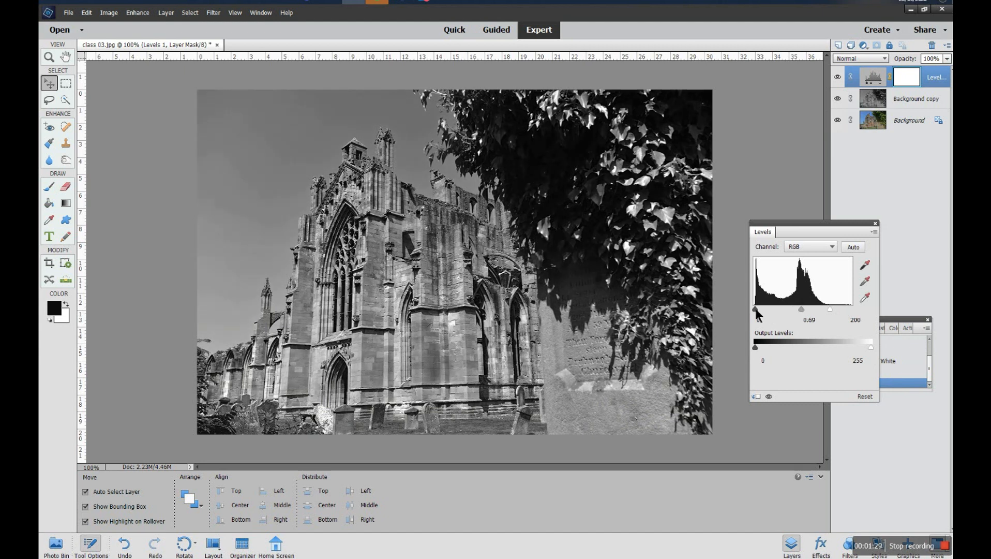
{"action": "left_click_drag", "start_coordinate": [756, 309], "coordinate": [758, 309]}
- Compare the black-and-white result by toggling the Background copy layer's visibility
{"action": "left_click", "coordinate": [898, 106]}
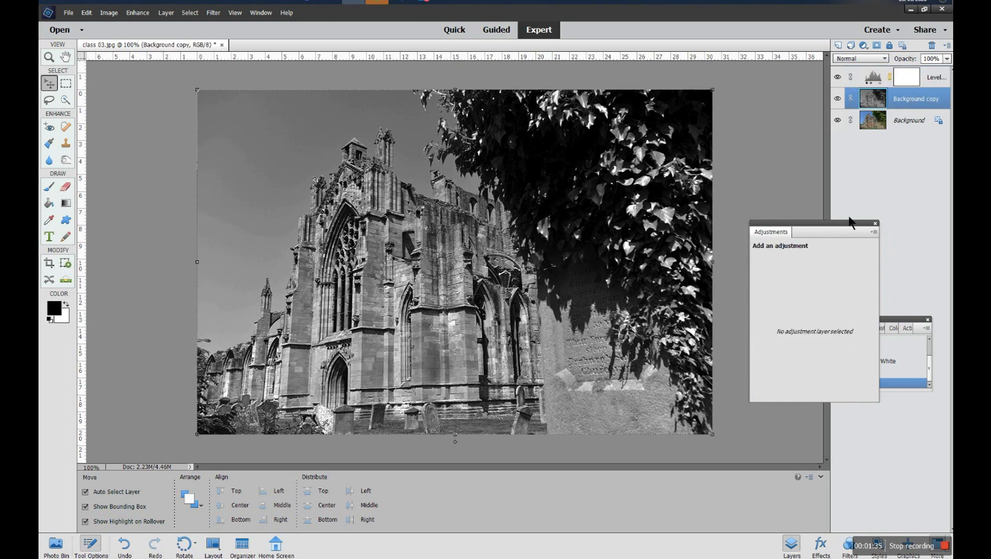
{"action": "left_click_drag", "start_coordinate": [849, 222], "coordinate": [861, 185]}
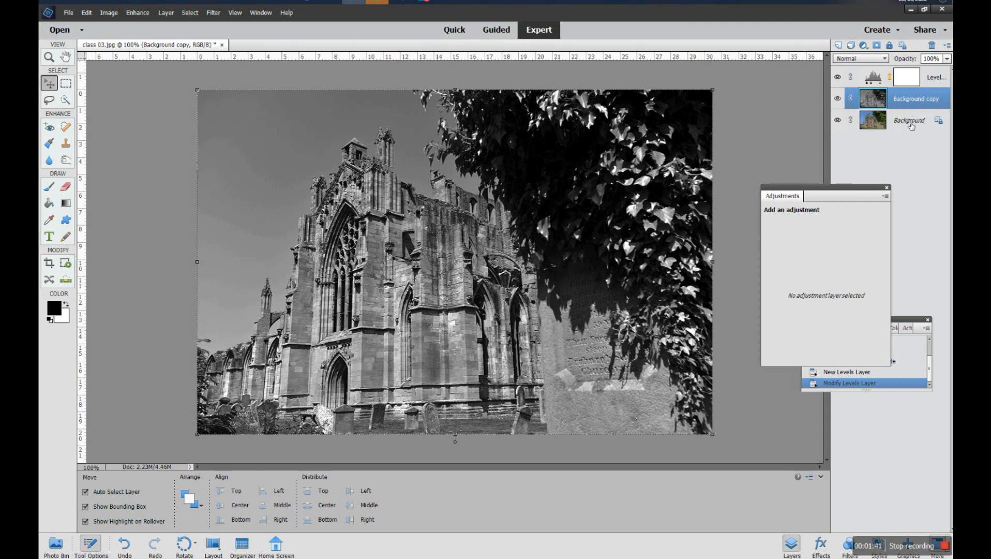
{"action": "left_click", "coordinate": [837, 99]}
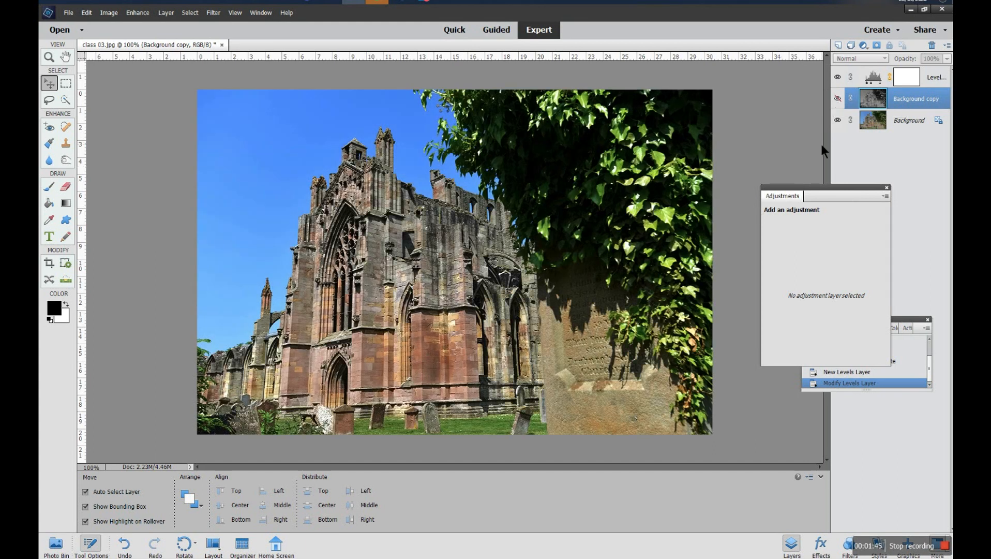
{"action": "left_click", "coordinate": [875, 77]}
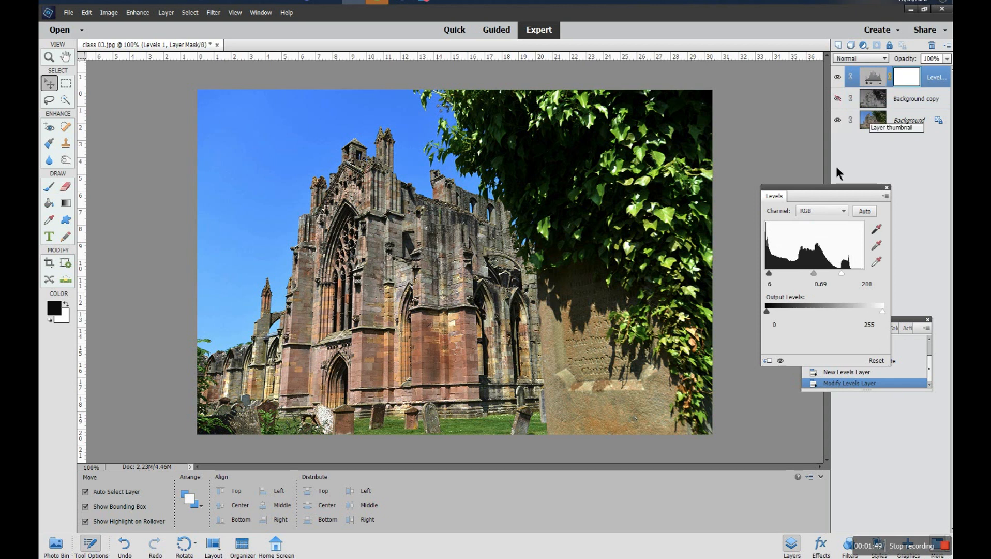
{"action": "left_click", "coordinate": [840, 77]}
{"action": "left_click", "coordinate": [845, 78]}
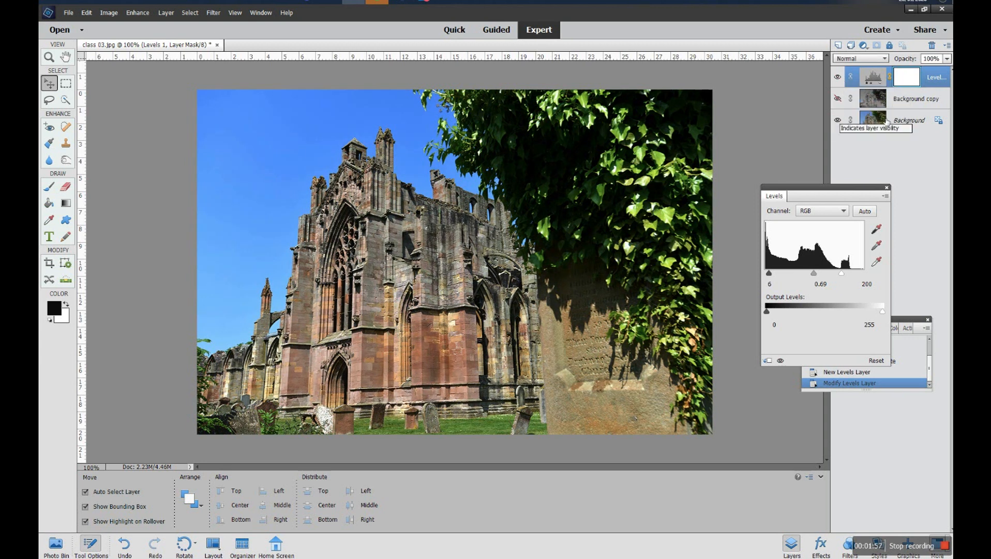
{"action": "left_click", "coordinate": [932, 84]}
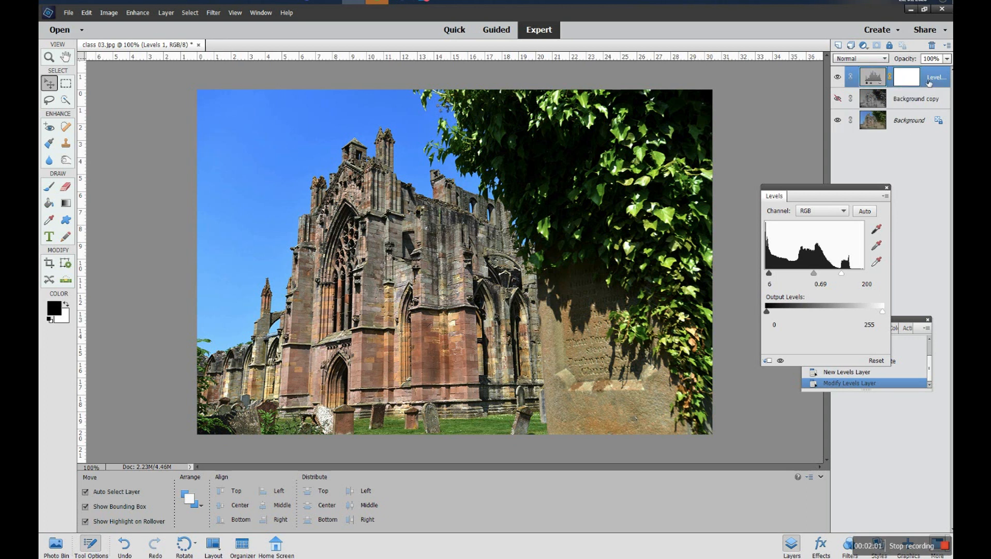
{"action": "left_click", "coordinate": [839, 99]}
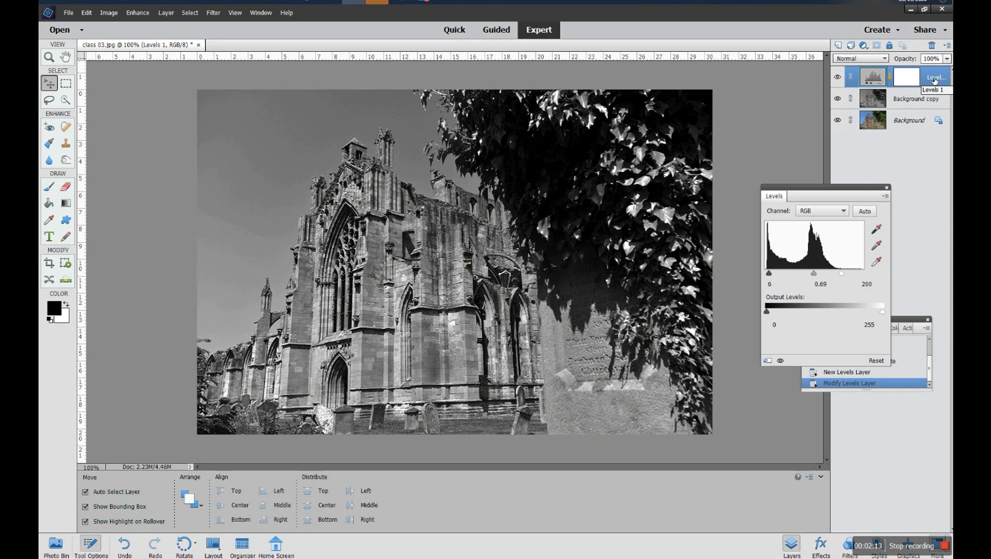
- Clip the Levels adjustment layer to the Background copy layer with a clipping mask
{"action": "right_click", "coordinate": [934, 80]}
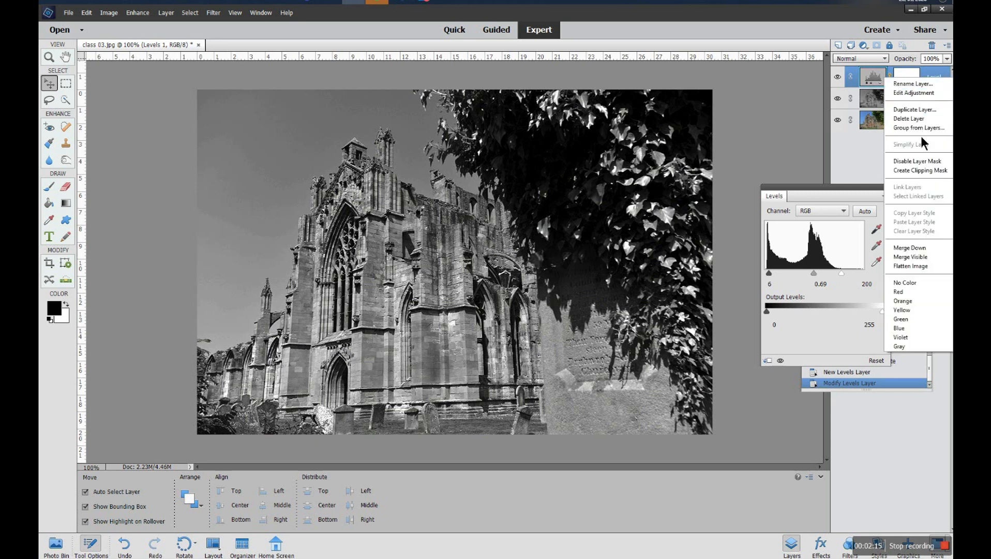
{"action": "left_click", "coordinate": [919, 176]}
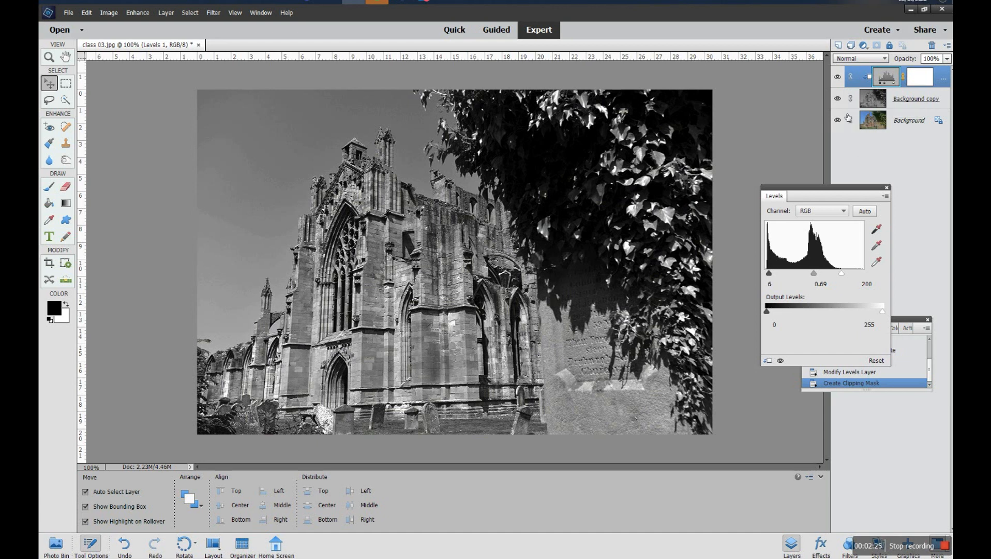
- Compare the effect by toggling visibility of the Levels and Background copy layers
{"action": "left_click", "coordinate": [838, 78]}
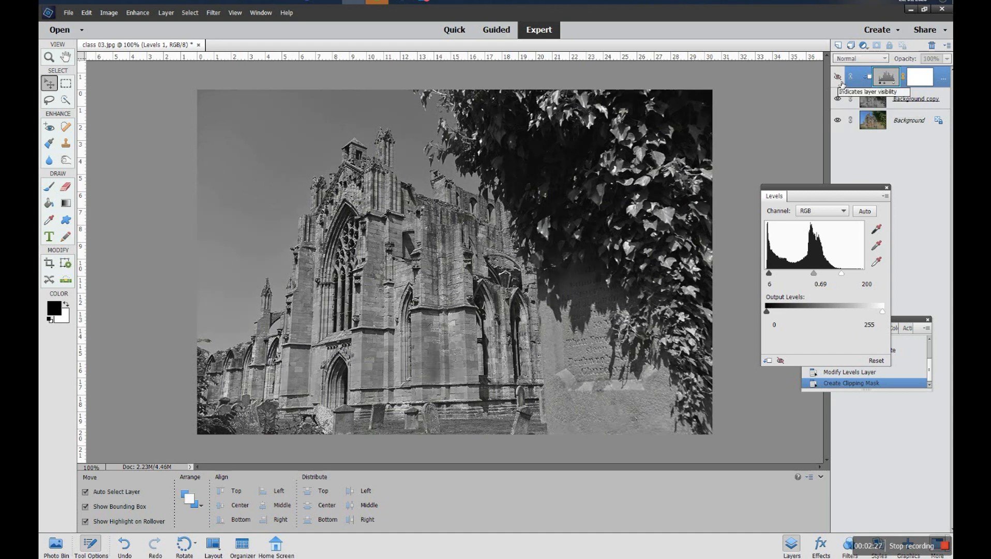
{"action": "left_click", "coordinate": [839, 99]}
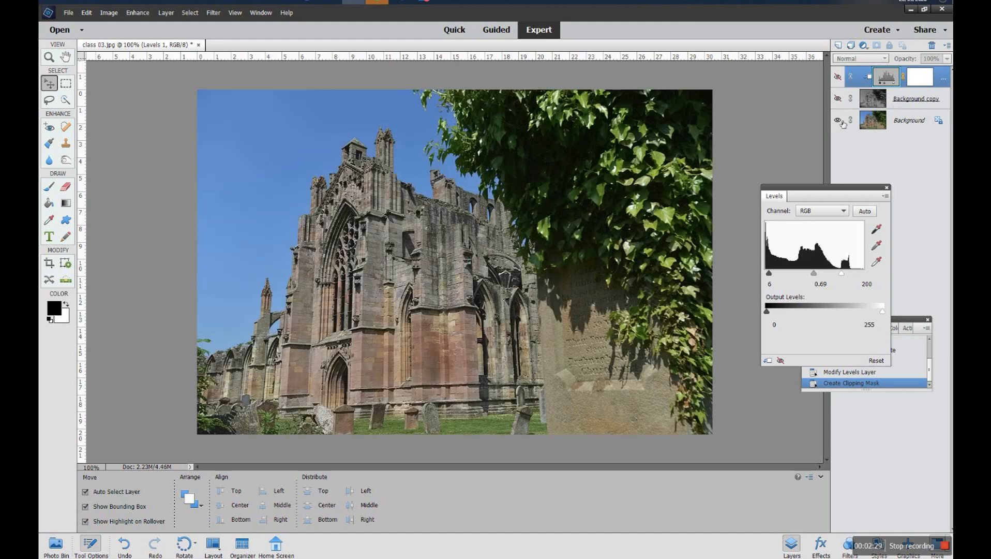
{"action": "left_click", "coordinate": [838, 99]}
{"action": "left_click", "coordinate": [838, 77]}
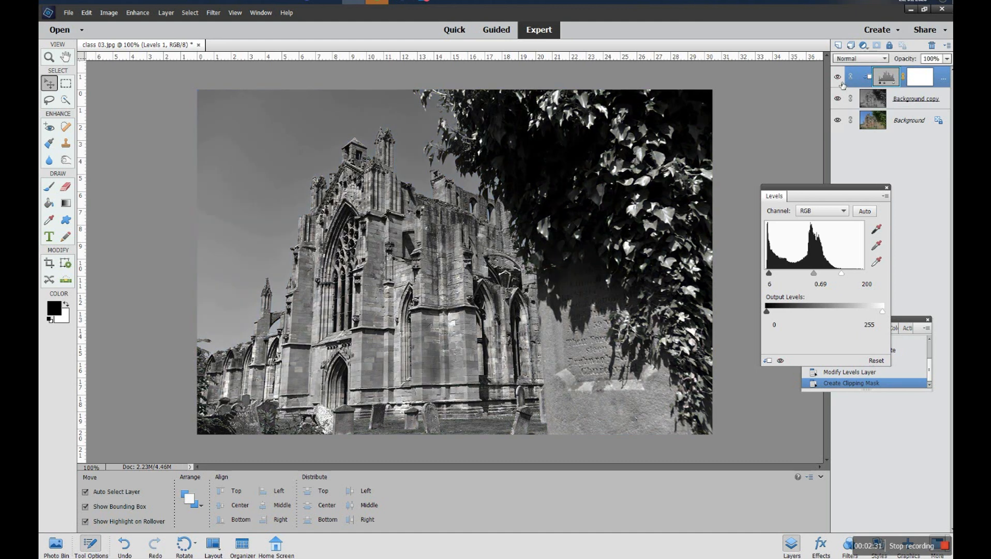
{"action": "left_click", "coordinate": [838, 77]}
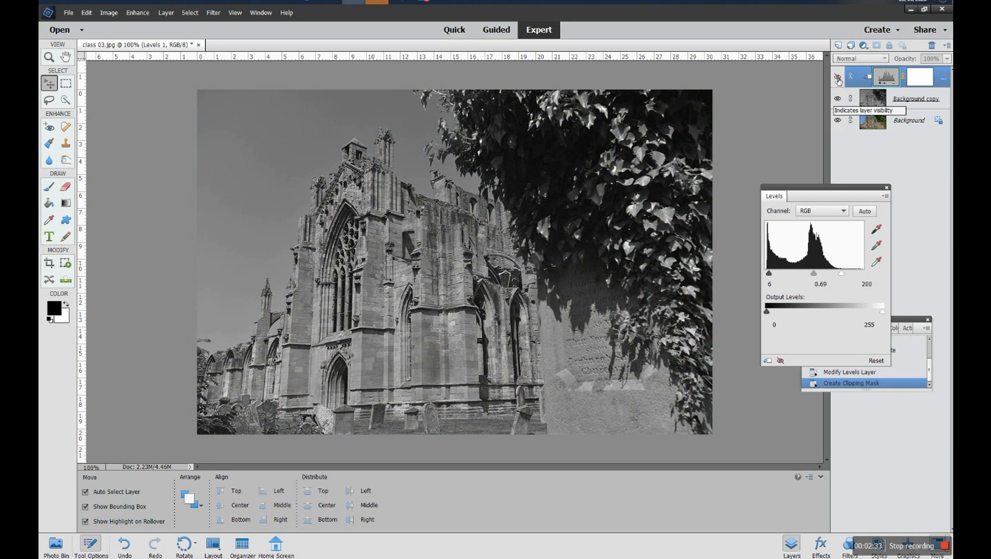
{"action": "left_click", "coordinate": [838, 98]}
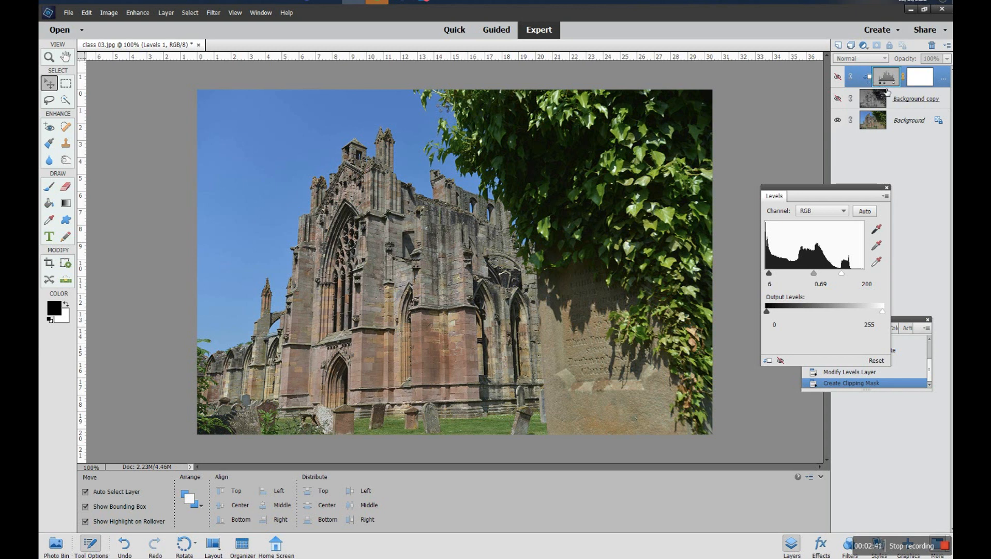
{"action": "left_click", "coordinate": [838, 98]}
{"action": "left_click", "coordinate": [838, 77]}
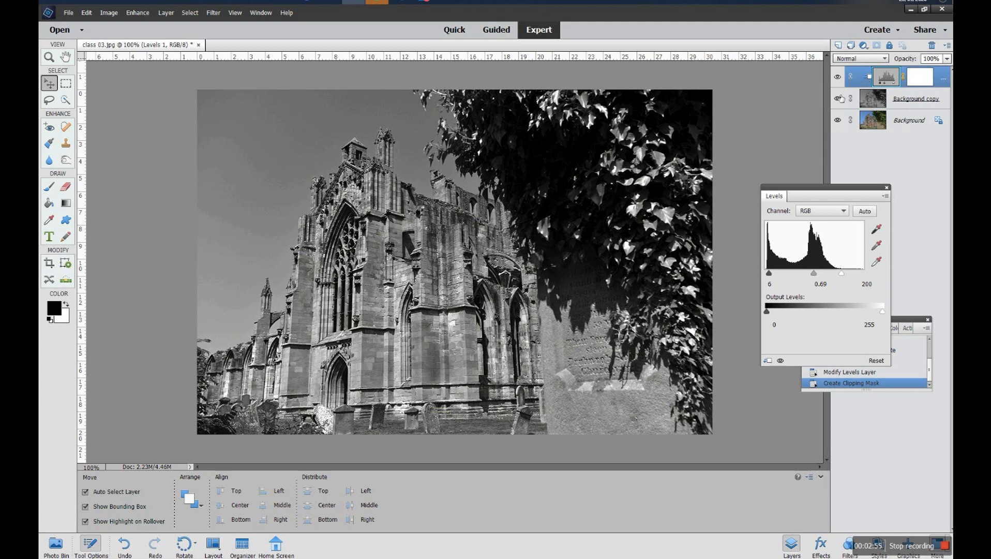
- Duplicate the Background layer as "Background copy 2" and move it to the top of the layer stack
{"action": "left_click", "coordinate": [909, 121]}
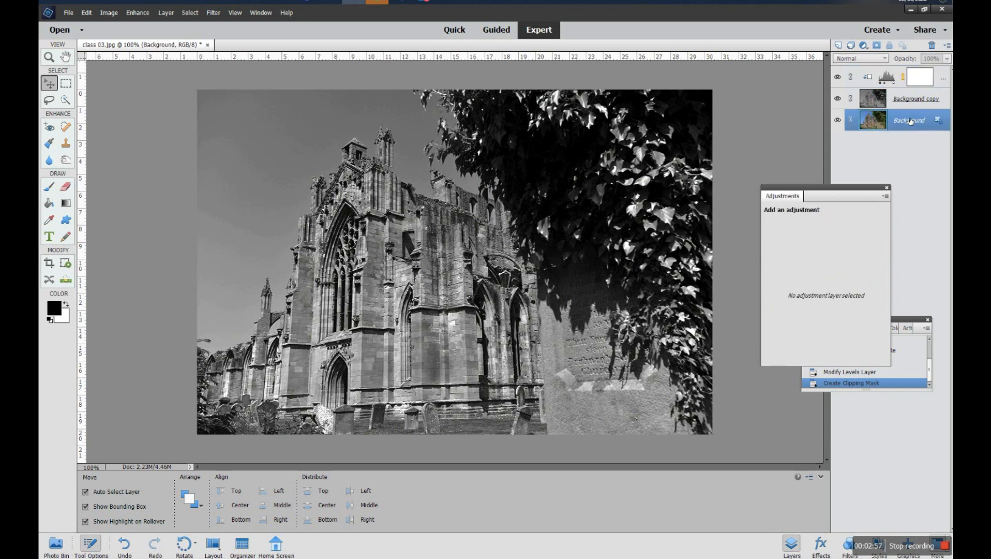
{"action": "right_click", "coordinate": [901, 121]}
{"action": "left_click", "coordinate": [899, 143]}
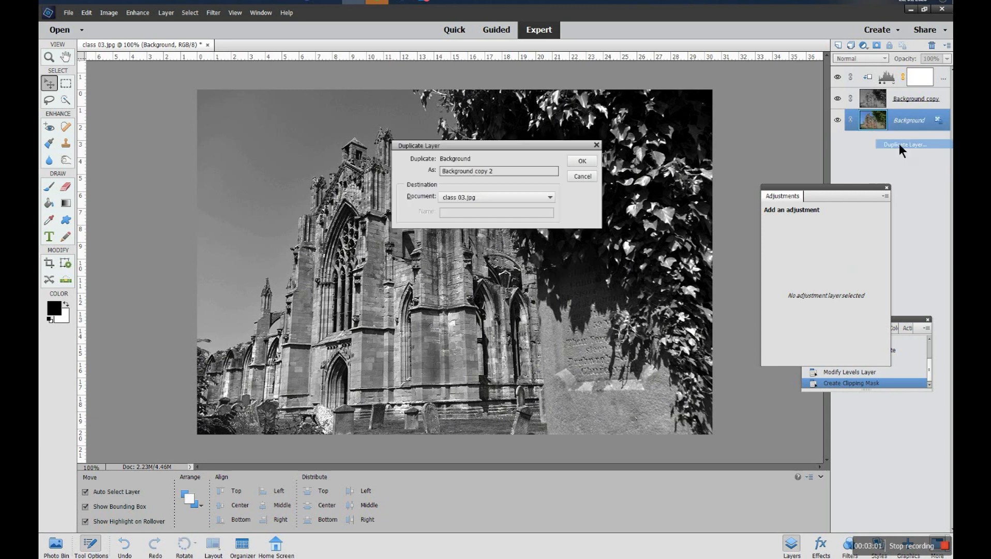
{"action": "key", "text": "Return"}
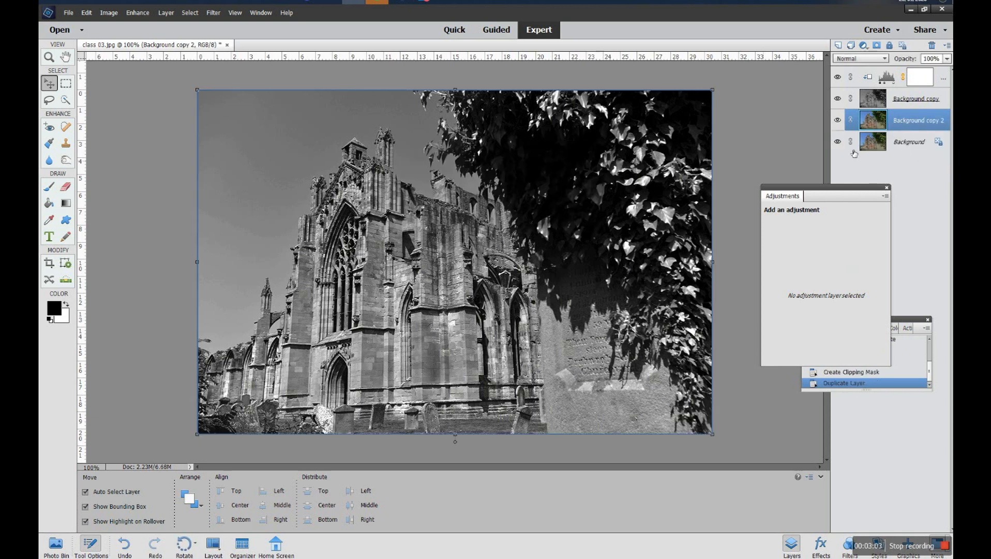
{"action": "left_click_drag", "start_coordinate": [902, 127], "coordinate": [902, 76]}
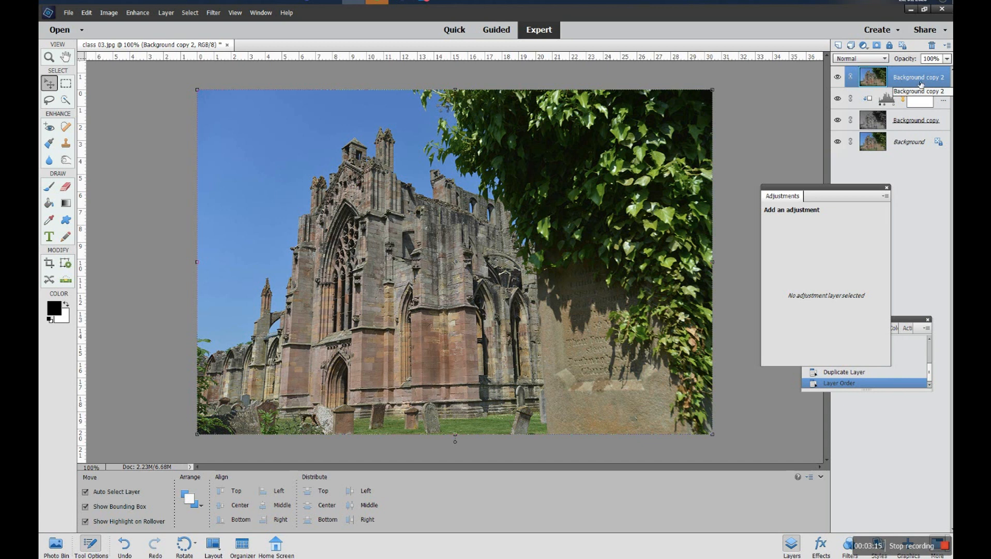
- Add a Hue/Saturation adjustment layer with Hue set to -41 and Saturation to +62
{"action": "left_click", "coordinate": [864, 46]}
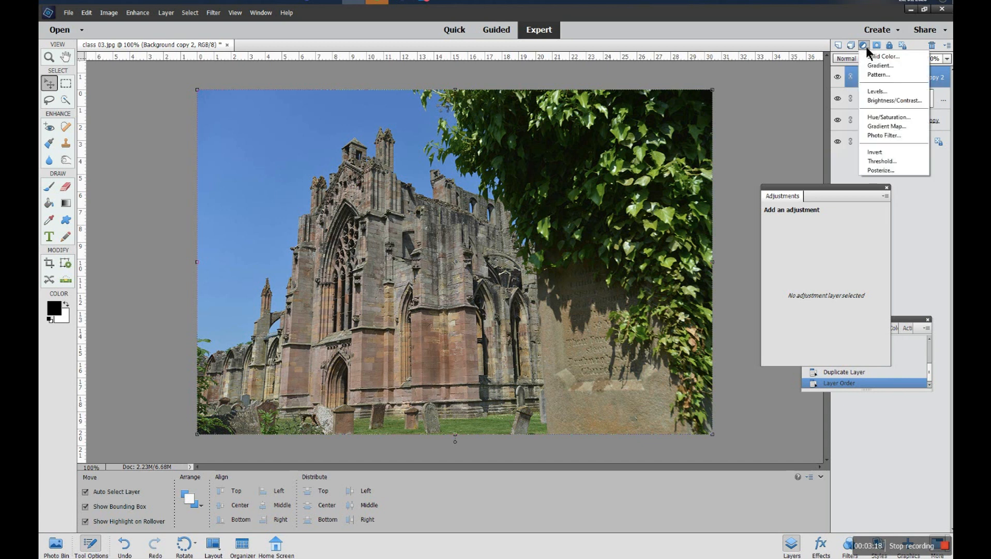
{"action": "left_click", "coordinate": [878, 118]}
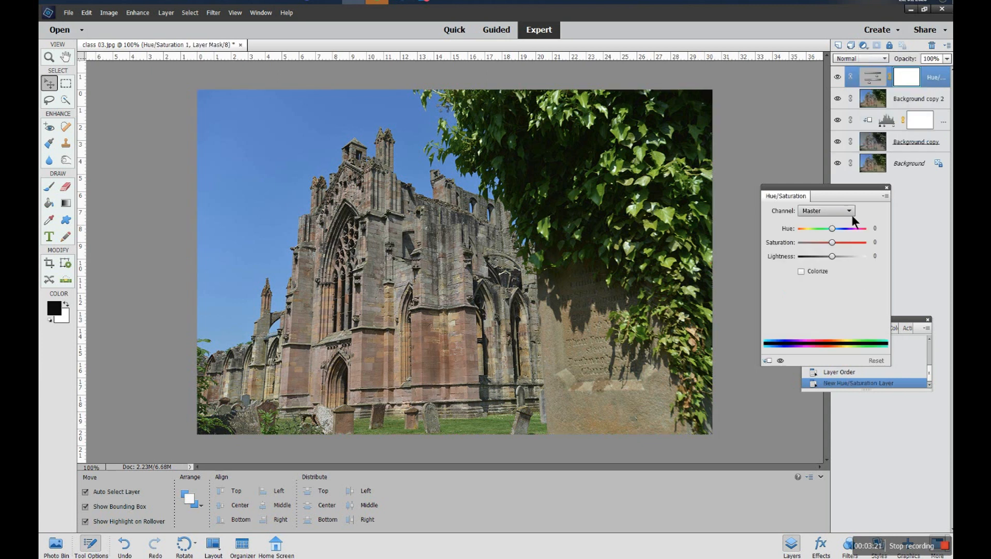
{"action": "left_click_drag", "start_coordinate": [833, 246], "coordinate": [852, 242]}
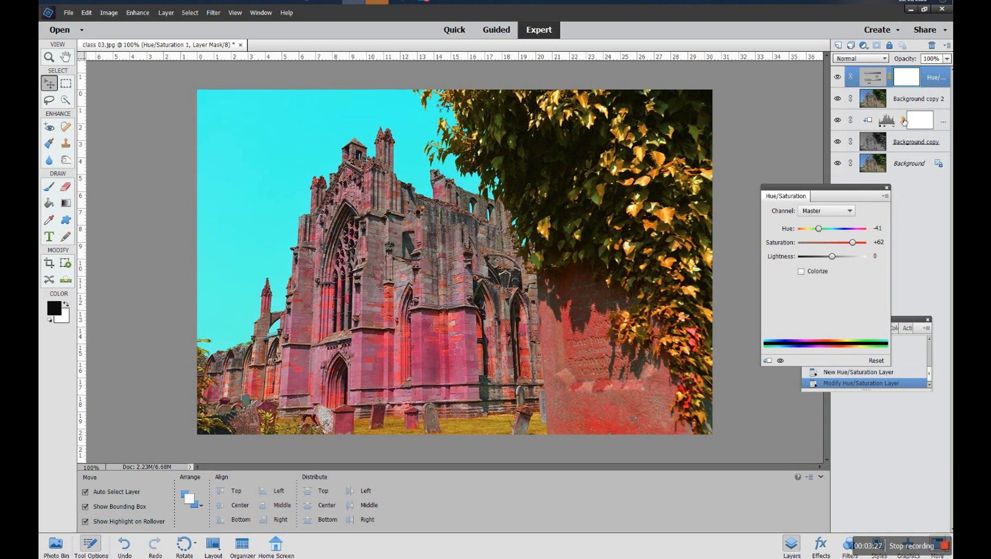
- Add another Levels adjustment layer above the Hue/Saturation layer
{"action": "left_click", "coordinate": [872, 47]}
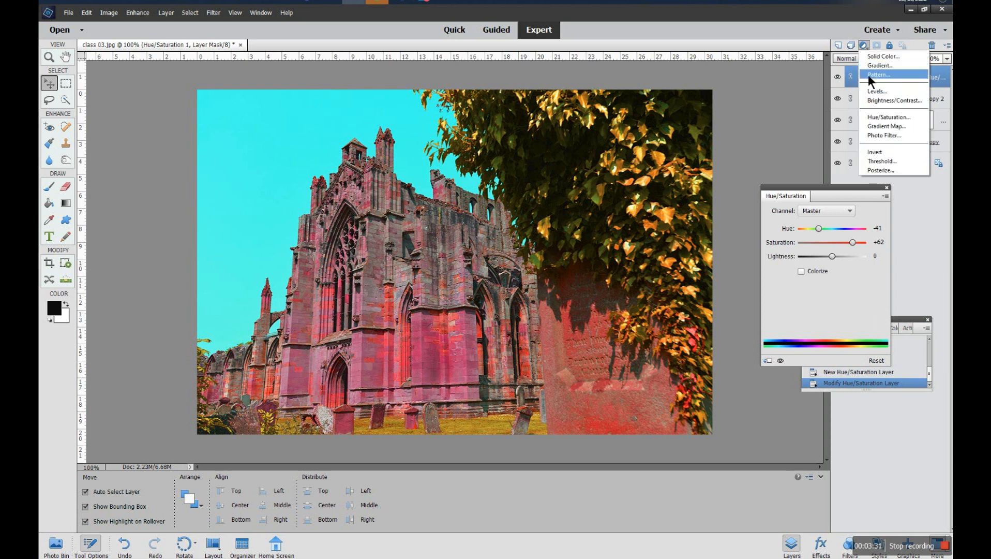
{"action": "left_click", "coordinate": [877, 93]}
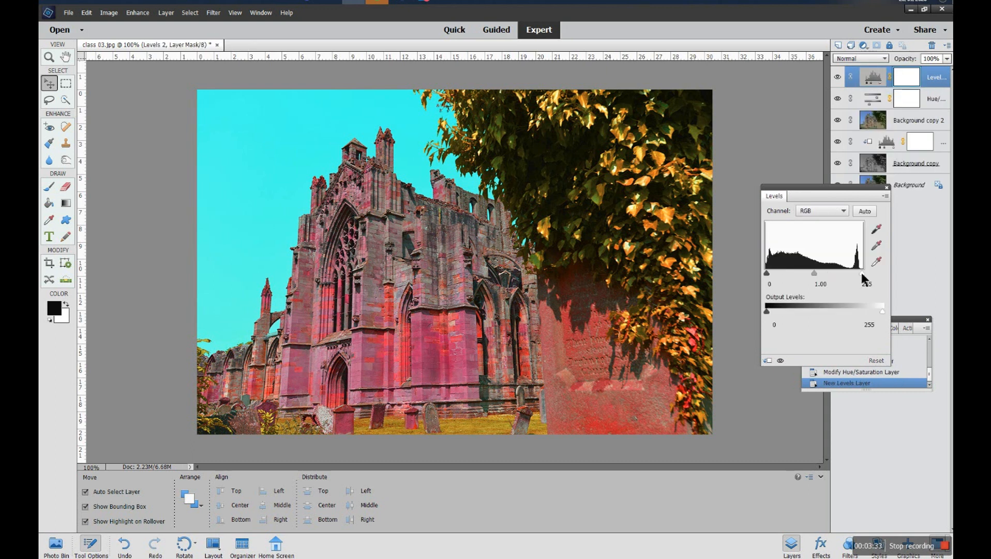
- Set the new Levels layer's input levels to 23, 0.73 and 228
{"action": "left_click_drag", "start_coordinate": [861, 273], "coordinate": [851, 272]}
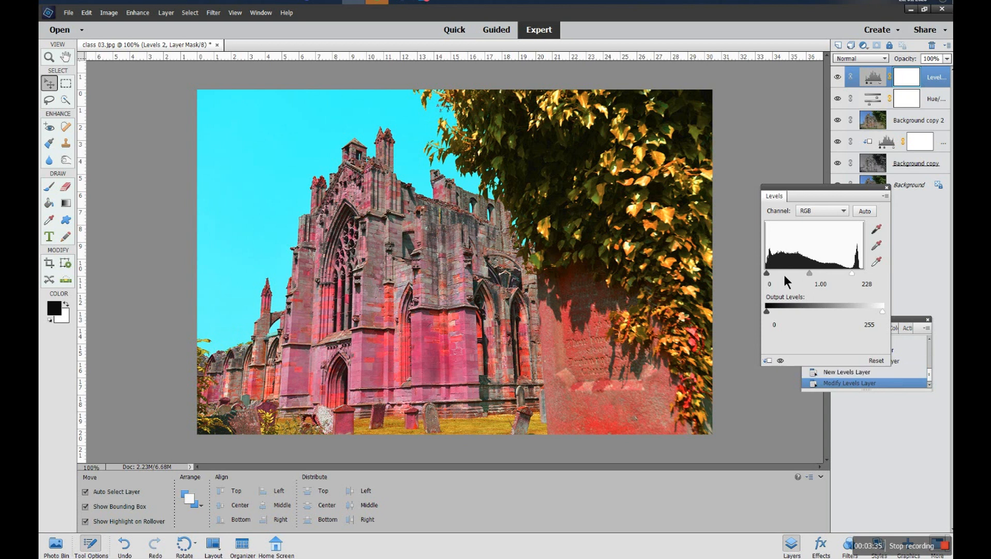
{"action": "left_click_drag", "start_coordinate": [768, 274], "coordinate": [822, 274]}
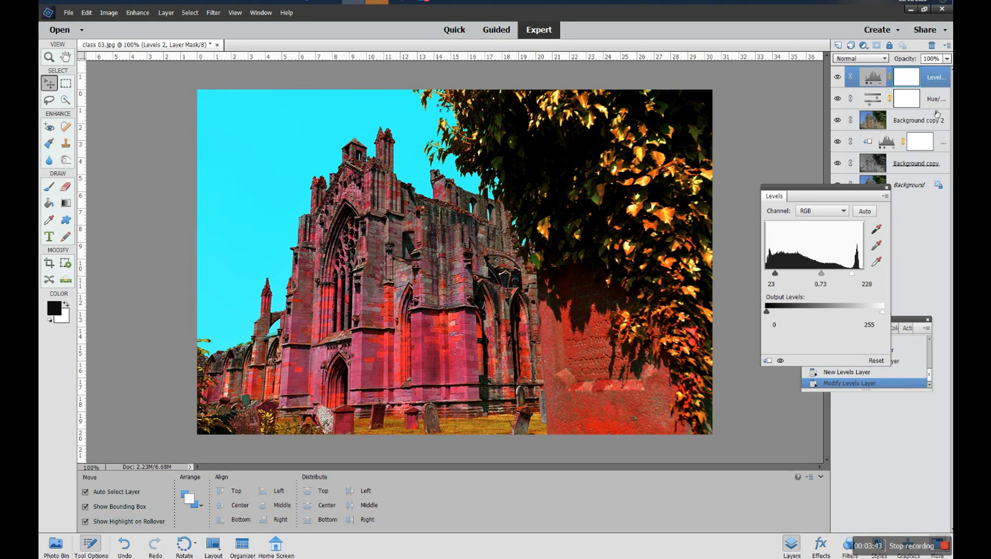
{"action": "left_click_drag", "start_coordinate": [847, 187], "coordinate": [838, 224]}
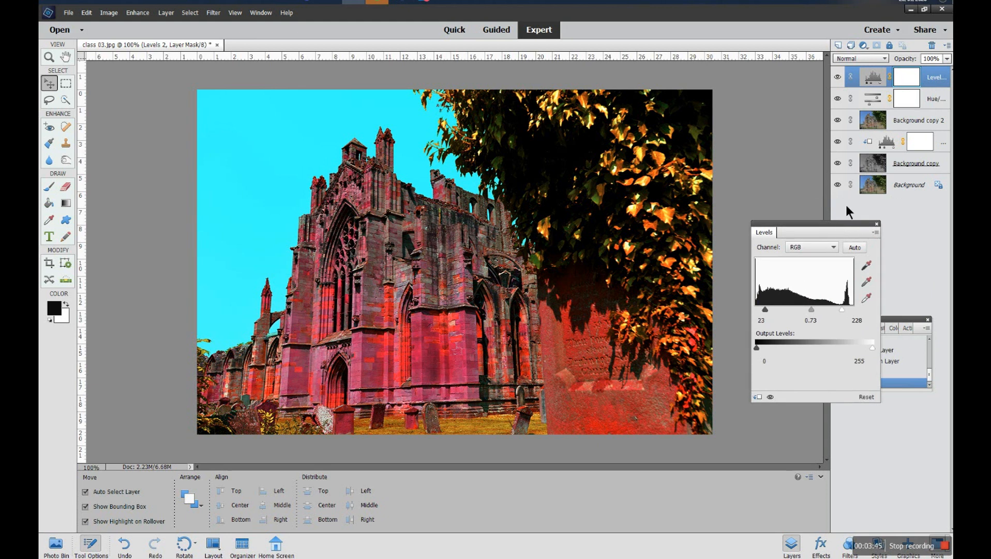
- Compare versions by toggling visibility of Background copy 2 and the adjustment layers above it
{"action": "left_click", "coordinate": [838, 141]}
{"action": "left_click", "coordinate": [837, 141]}
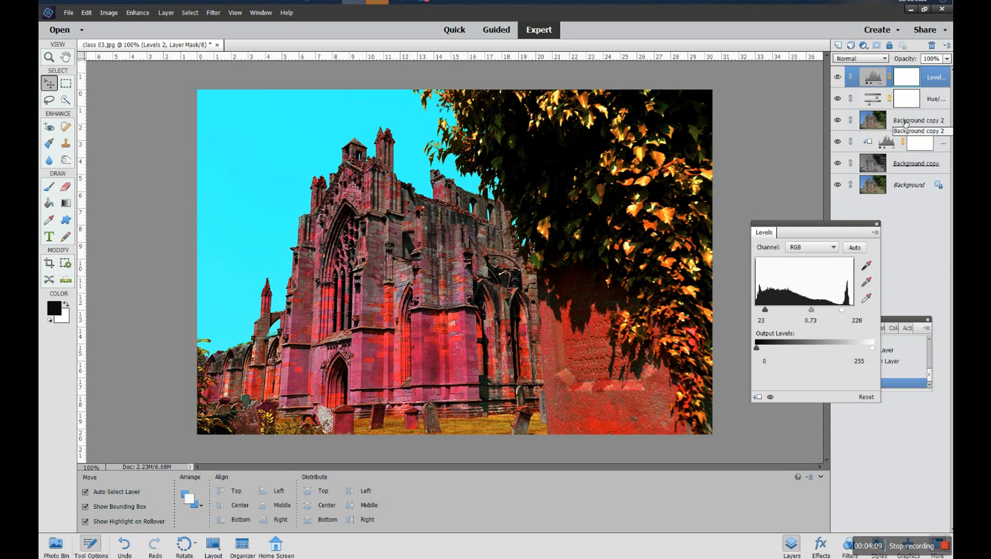
{"action": "left_click", "coordinate": [838, 120]}
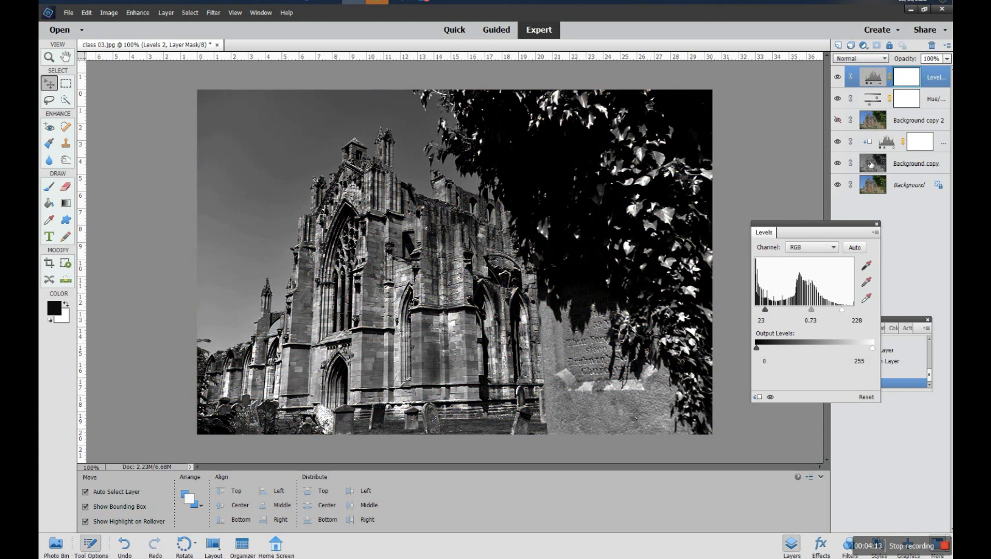
{"action": "left_click", "coordinate": [843, 122]}
{"action": "left_click", "coordinate": [843, 121]}
{"action": "left_click", "coordinate": [844, 122]}
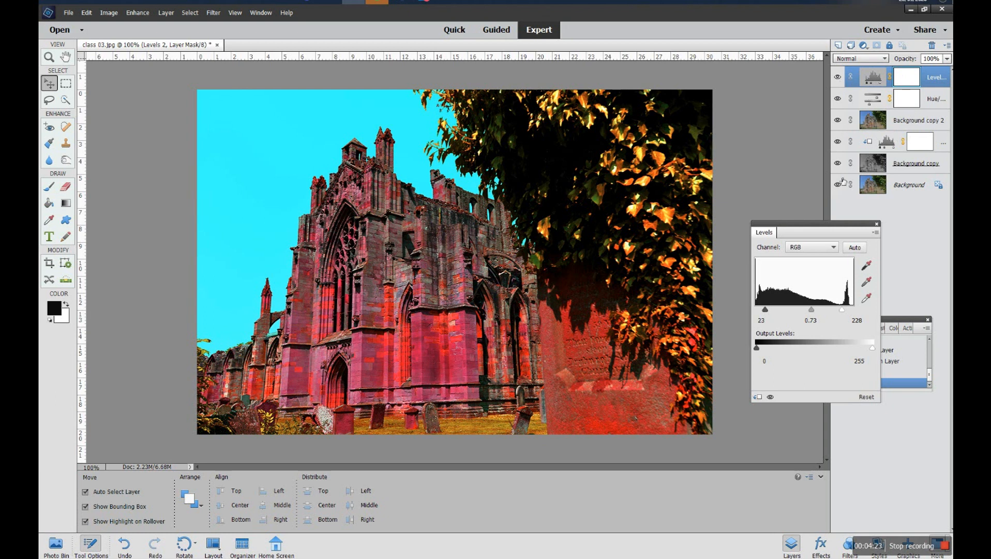
{"action": "left_click", "coordinate": [838, 120]}
{"action": "left_click", "coordinate": [838, 77]}
{"action": "left_click", "coordinate": [839, 98]}
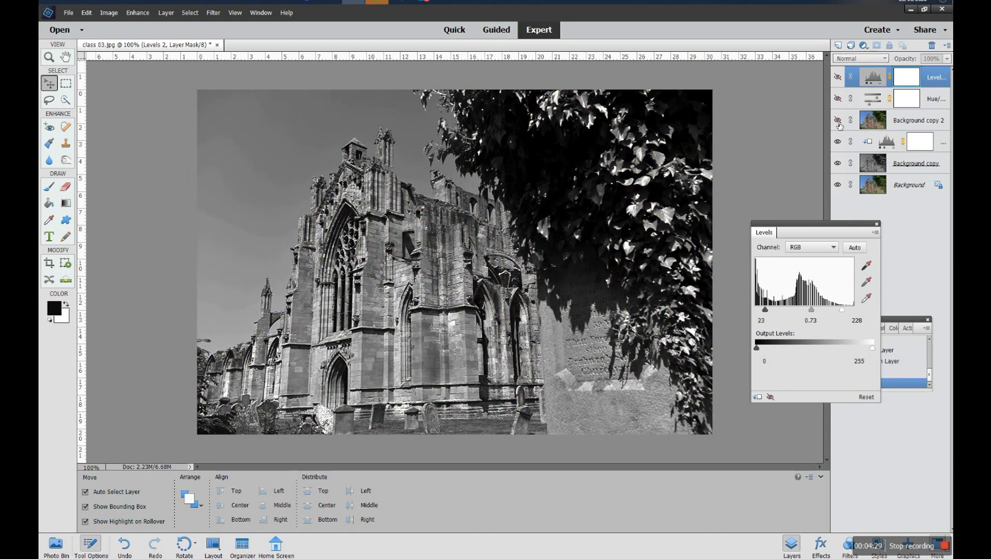
{"action": "left_click", "coordinate": [838, 120]}
{"action": "left_click", "coordinate": [838, 99]}
{"action": "left_click", "coordinate": [838, 77]}
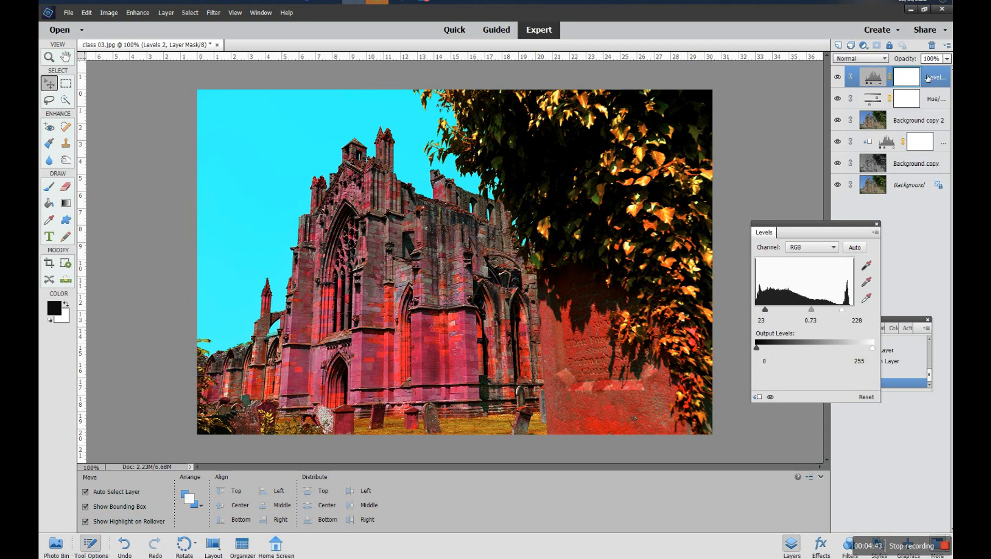
- Group the top Levels, Hue/Saturation and Background copy 2 layers and name the group "h & s"
{"action": "left_click", "coordinate": [918, 122], "text": "shift"}
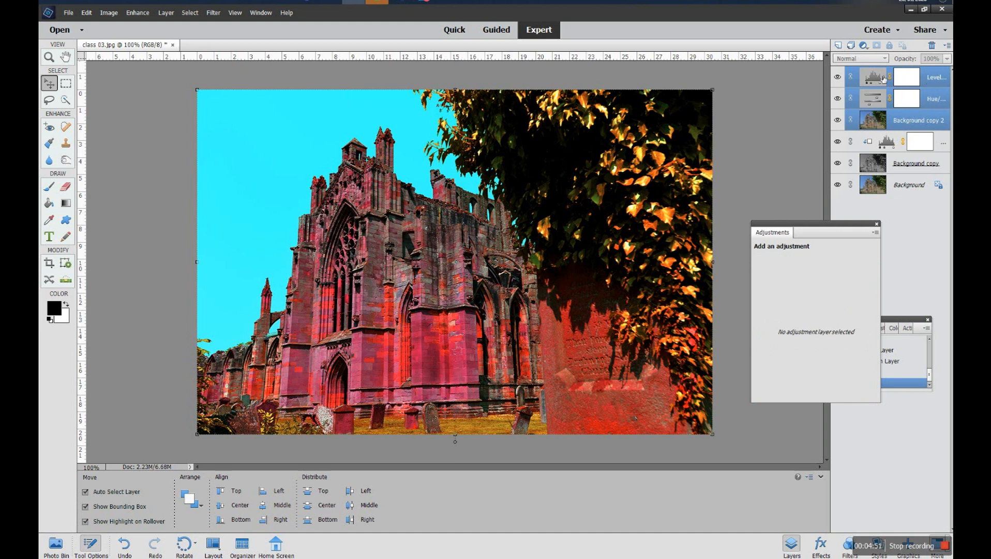
{"action": "left_click", "coordinate": [851, 45]}
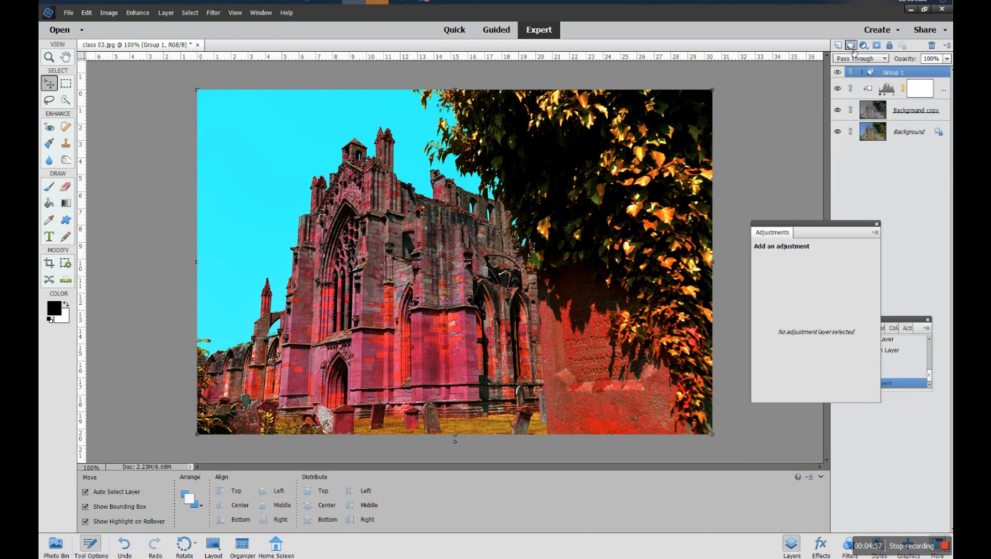
{"action": "double_click", "coordinate": [895, 74]}
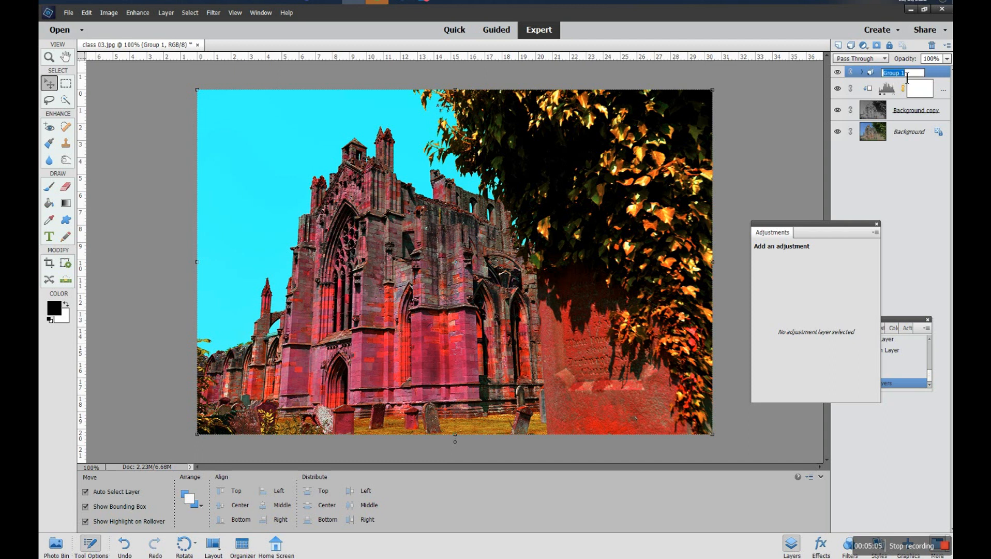
{"action": "type", "text": "h"}
- Toggle the h & s group's visibility to compare it with the black-and-white version
{"action": "left_click", "coordinate": [839, 74]}
{"action": "left_click", "coordinate": [839, 74]}
{"action": "left_click", "coordinate": [839, 74]}
{"action": "left_click", "coordinate": [839, 74]}
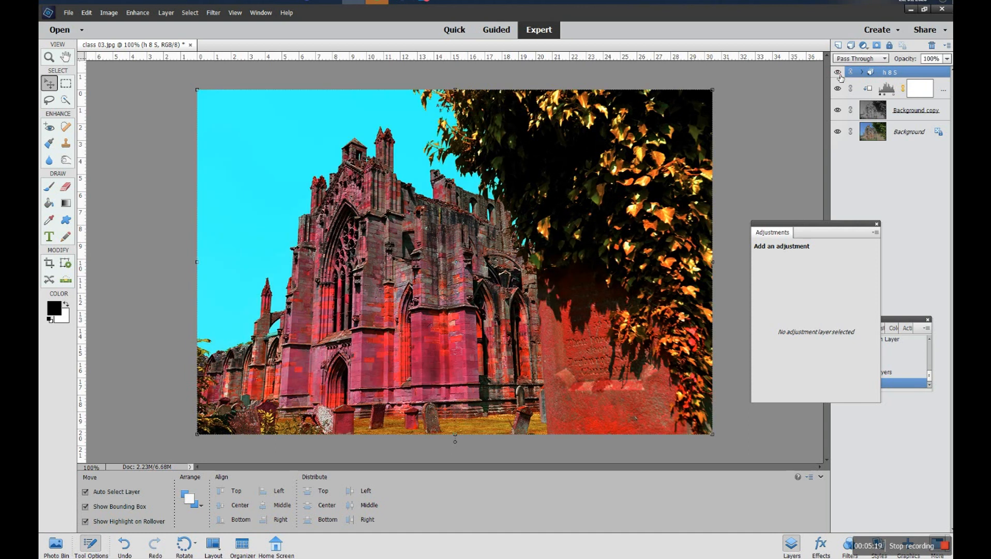
{"action": "left_click", "coordinate": [839, 74]}
{"action": "left_click", "coordinate": [839, 74]}
- Inside the h & s group, set the Hue/Saturation layer's Hue to +84 and Saturation to +58
{"action": "left_click", "coordinate": [861, 72]}
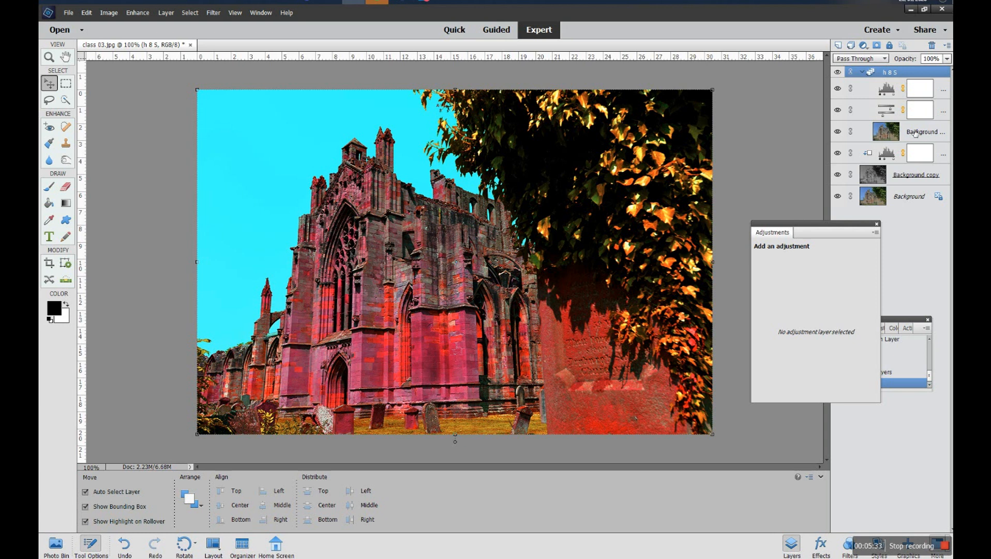
{"action": "left_click", "coordinate": [890, 112]}
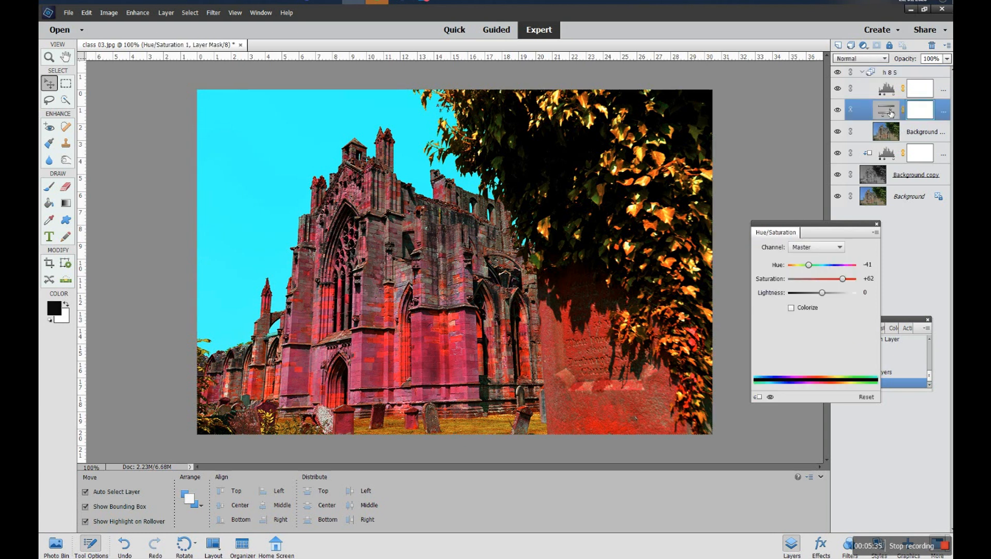
{"action": "mouse_move", "coordinate": [841, 279]}
{"action": "left_mouse_down"}
{"action": "mouse_move", "coordinate": [815, 278]}
{"action": "mouse_move", "coordinate": [841, 278]}
{"action": "mouse_move", "coordinate": [826, 265]}
{"action": "mouse_move", "coordinate": [842, 264]}
{"action": "left_mouse_up"}
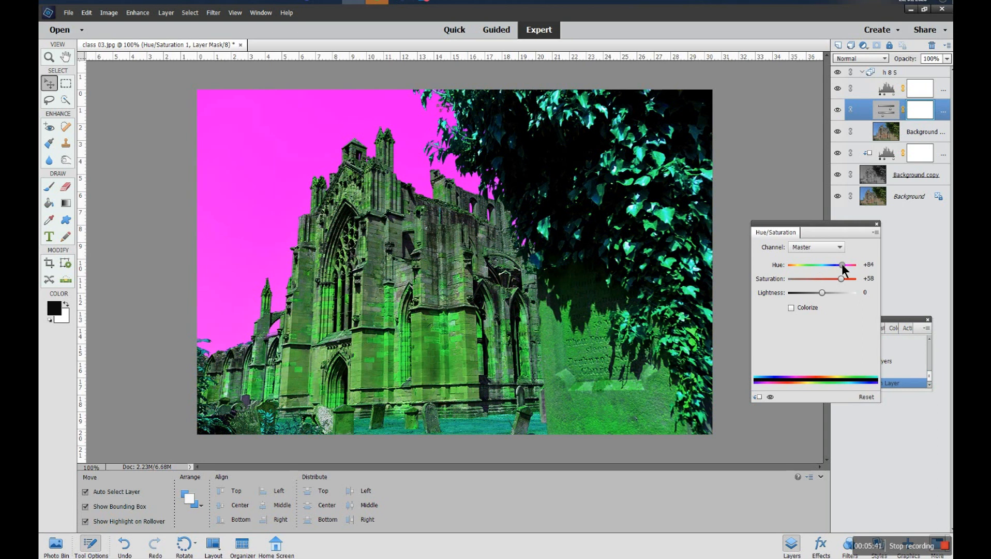
- Set the group's Levels layer white input level to 244 and collapse the group
{"action": "left_click", "coordinate": [892, 92]}
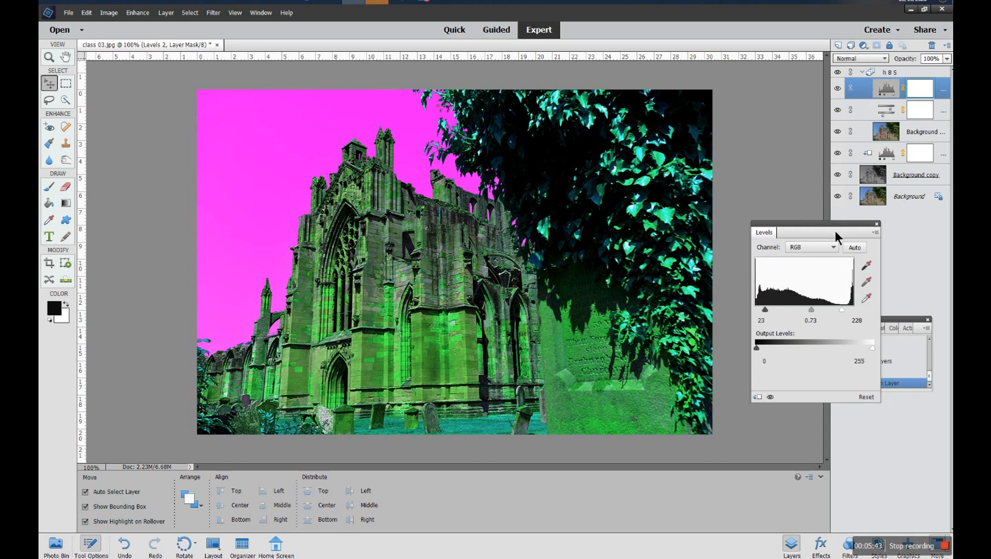
{"action": "mouse_move", "coordinate": [842, 310]}
{"action": "left_mouse_down"}
{"action": "mouse_move", "coordinate": [852, 311]}
{"action": "mouse_move", "coordinate": [832, 311]}
{"action": "mouse_move", "coordinate": [847, 312]}
{"action": "left_mouse_up"}
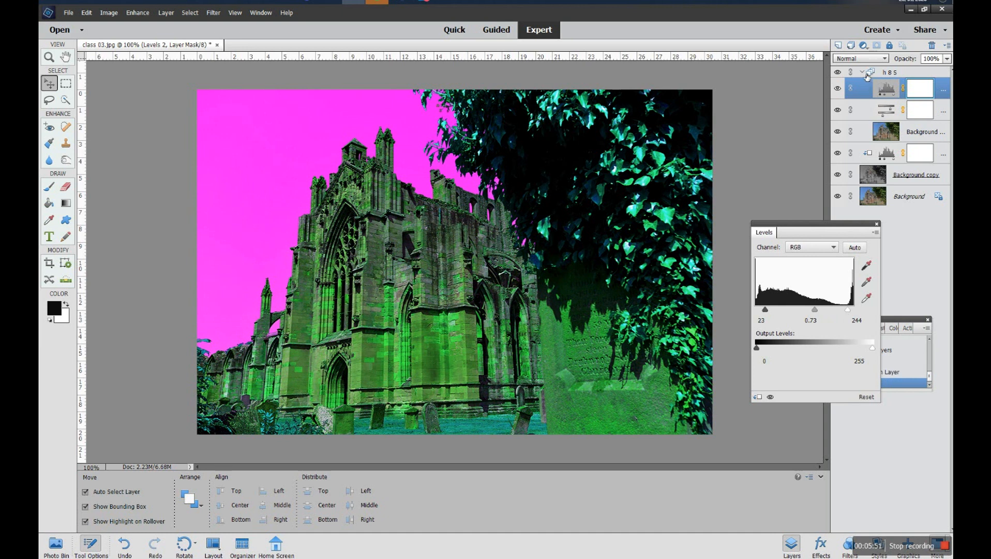
{"action": "left_click", "coordinate": [864, 73]}
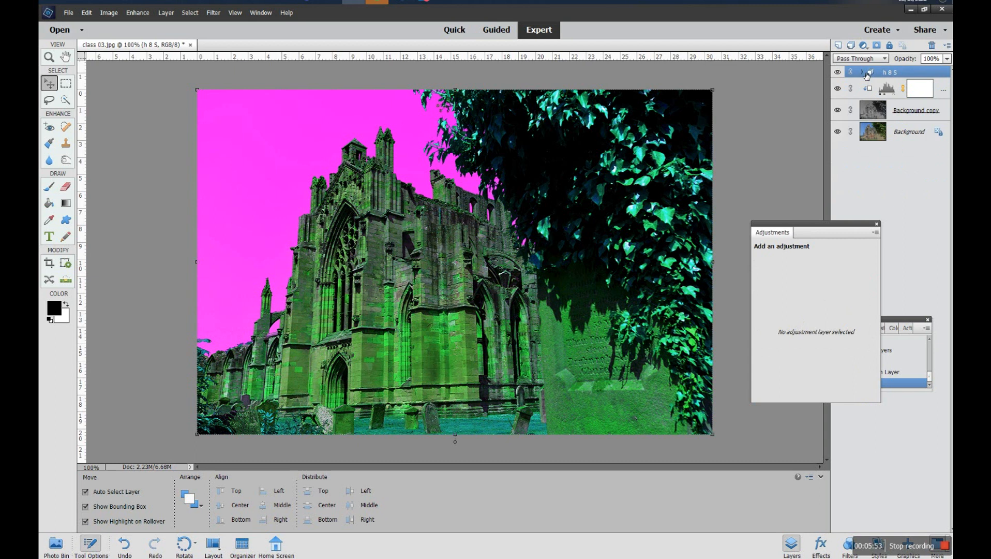
- Compare the recoloured h & s group against the layers below by toggling its visibility
{"action": "left_click", "coordinate": [838, 72]}
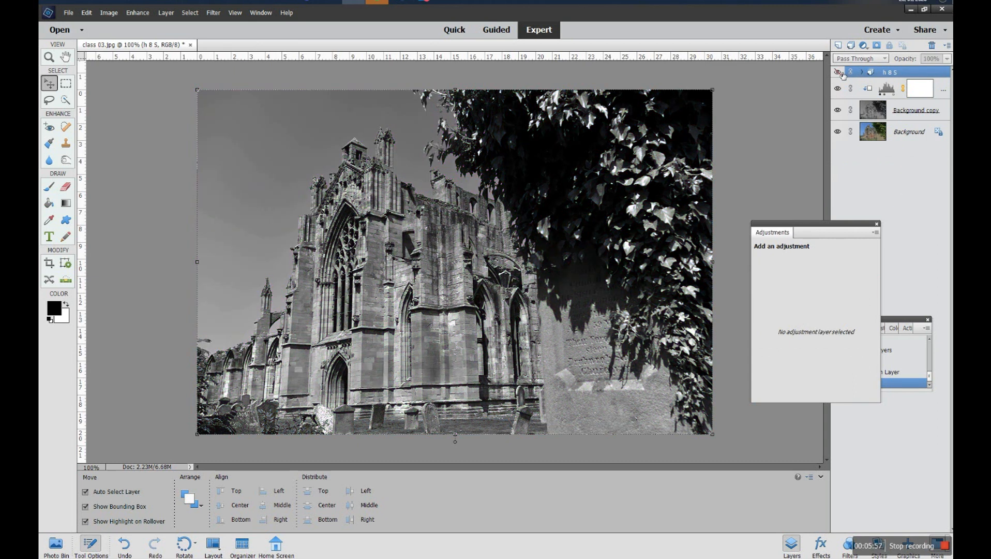
{"action": "left_click", "coordinate": [863, 72]}
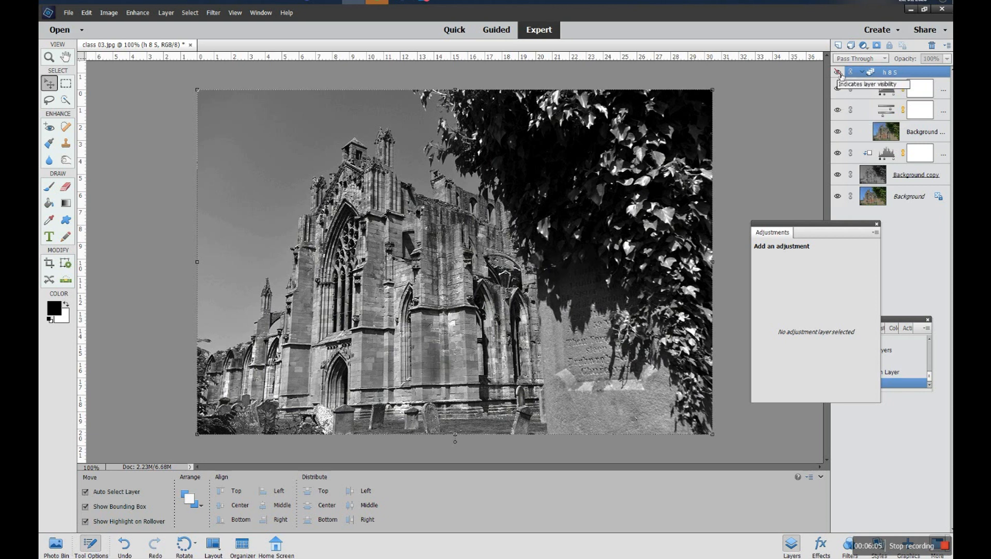
{"action": "left_click", "coordinate": [838, 72]}
{"action": "left_click", "coordinate": [838, 72]}
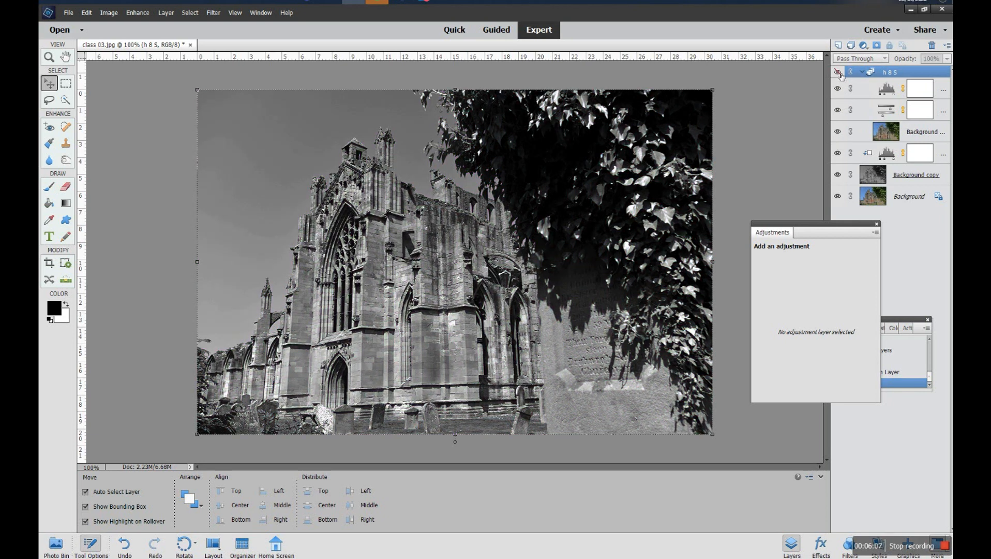
{"action": "left_click", "coordinate": [838, 72]}
{"action": "left_click", "coordinate": [839, 72]}
{"action": "left_click", "coordinate": [838, 72]}
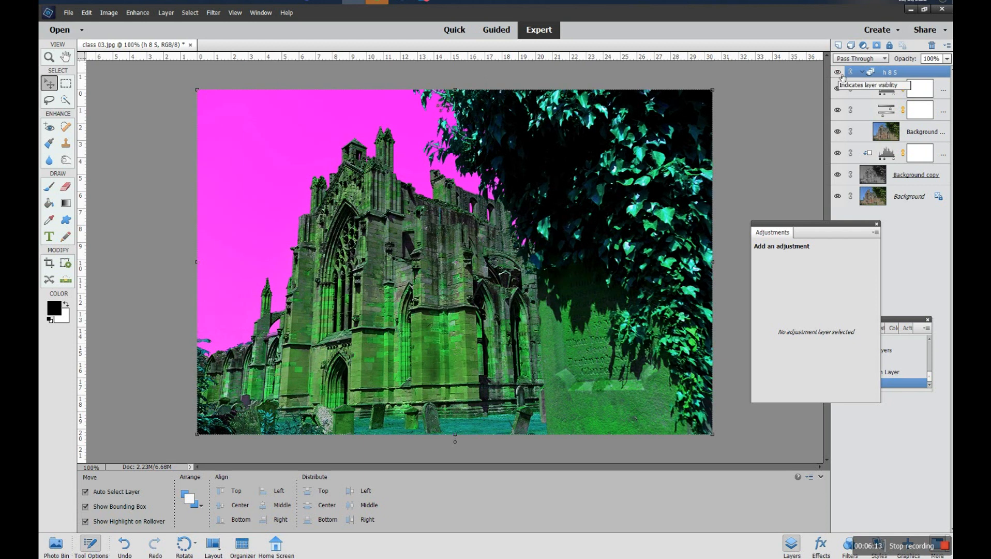
{"action": "left_click", "coordinate": [838, 73]}
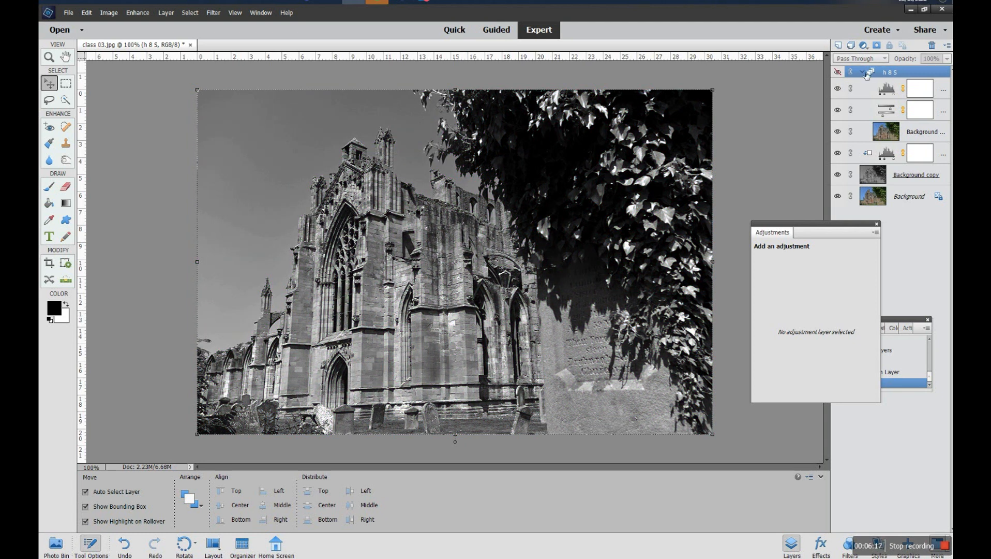
{"action": "left_click", "coordinate": [864, 72]}
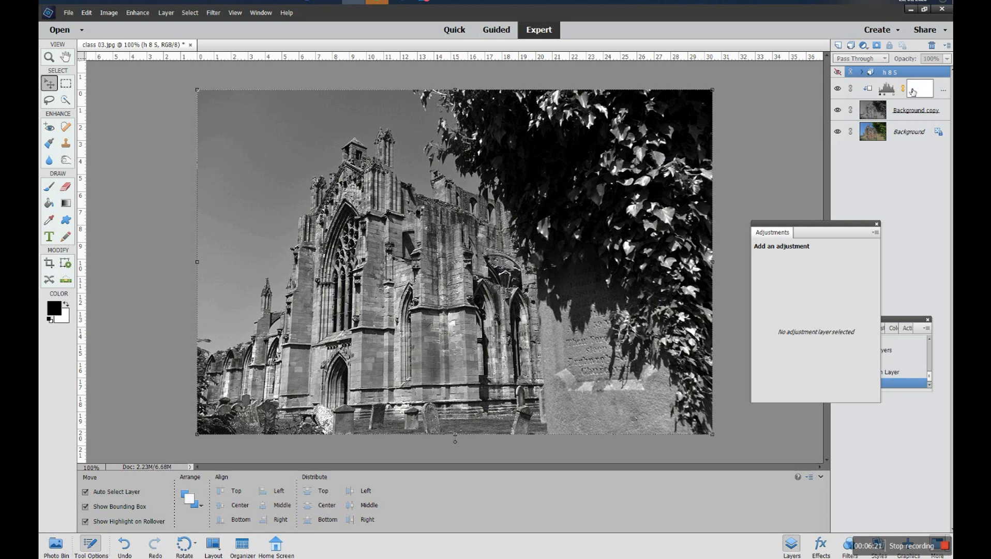
- Group the lower Levels layer and Background copy into a new group
{"action": "left_click", "coordinate": [841, 90]}
{"action": "left_click", "coordinate": [843, 91]}
{"action": "left_click", "coordinate": [843, 110]}
{"action": "left_click", "coordinate": [845, 110]}
{"action": "left_click", "coordinate": [843, 111]}
{"action": "left_click", "coordinate": [924, 98]}
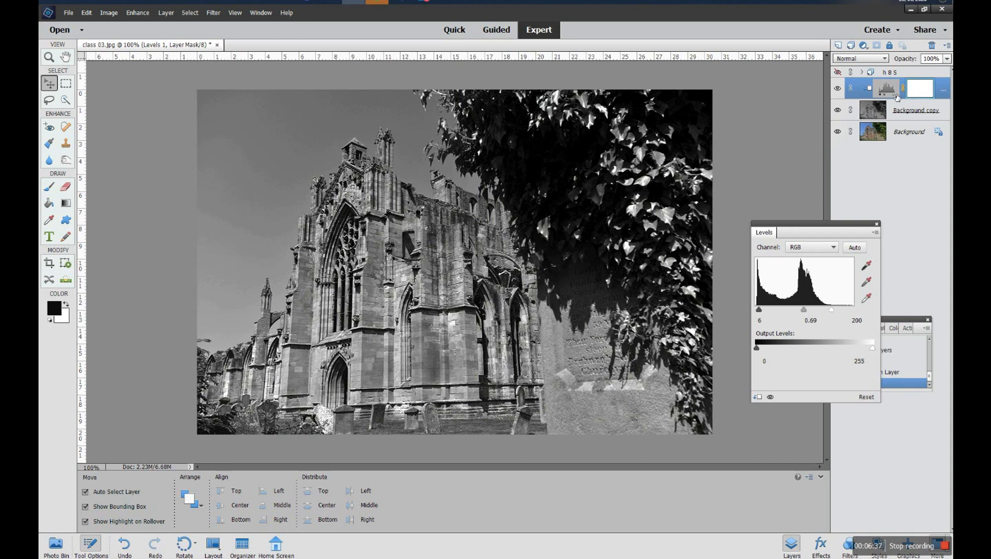
{"action": "left_click", "coordinate": [915, 115]}
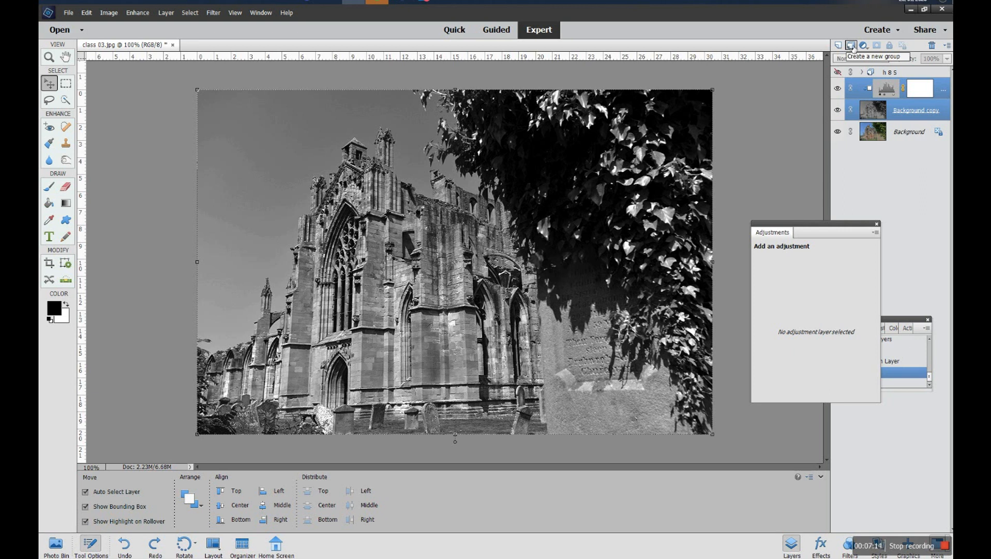
{"action": "left_click", "coordinate": [851, 46]}
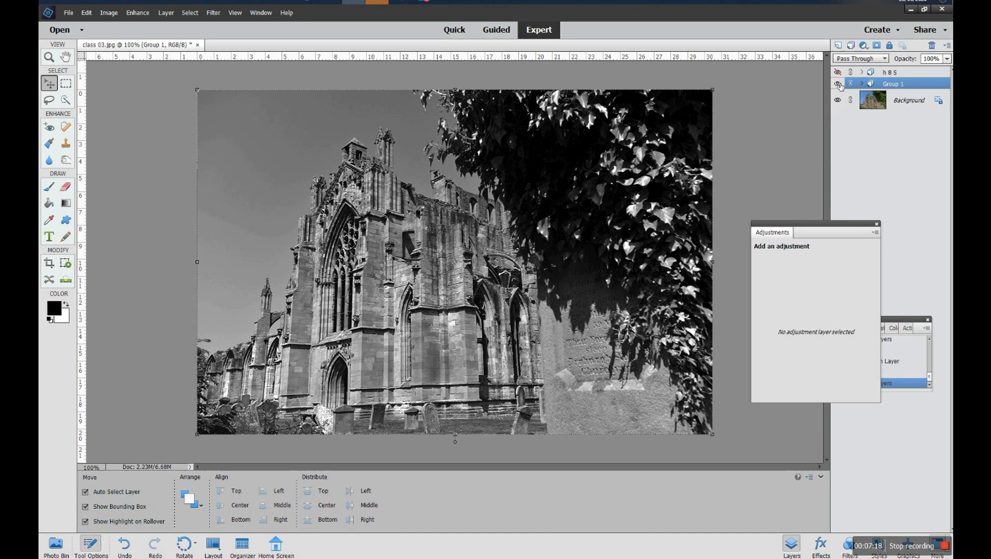
- Toggle the new group's visibility and rename it "b & w"
{"action": "left_click", "coordinate": [838, 84]}
{"action": "left_click", "coordinate": [838, 84]}
{"action": "left_click", "coordinate": [838, 84]}
{"action": "left_click", "coordinate": [838, 84]}
{"action": "left_click", "coordinate": [862, 84]}
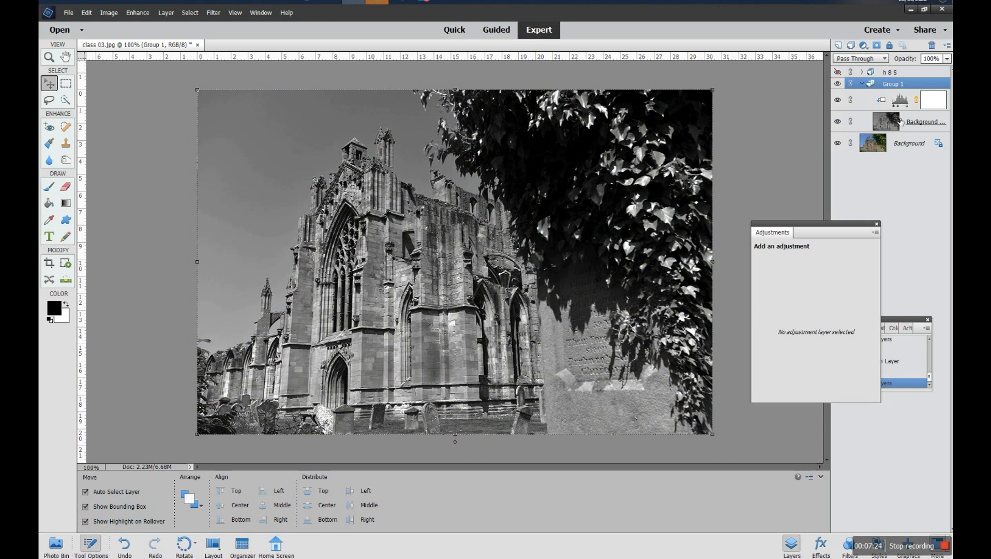
{"action": "left_click", "coordinate": [863, 84]}
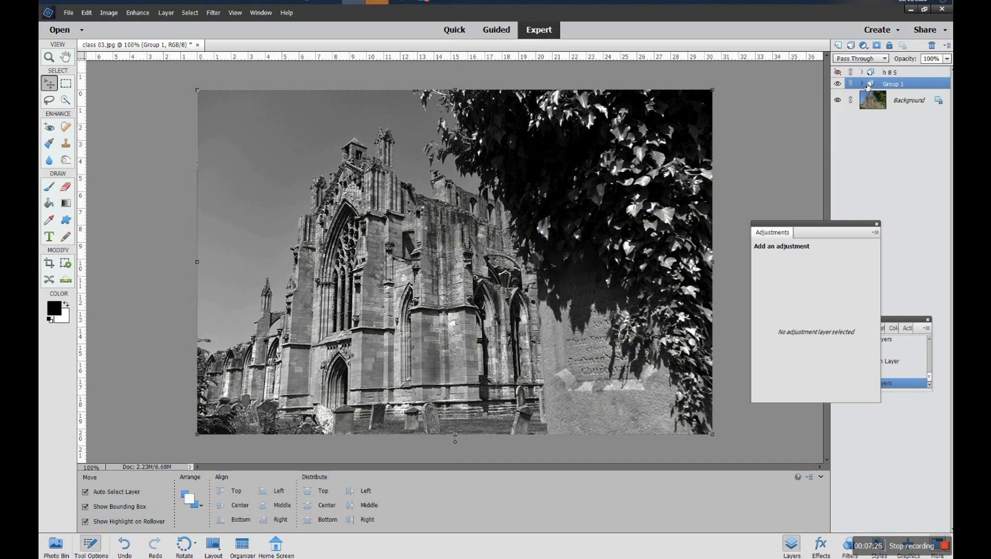
{"action": "double_click", "coordinate": [903, 88]}
{"action": "type", "text": "b & w"}
- Compare the h & s and b & w groups by toggling their visibility and expanding their contents
{"action": "left_click", "coordinate": [838, 83]}
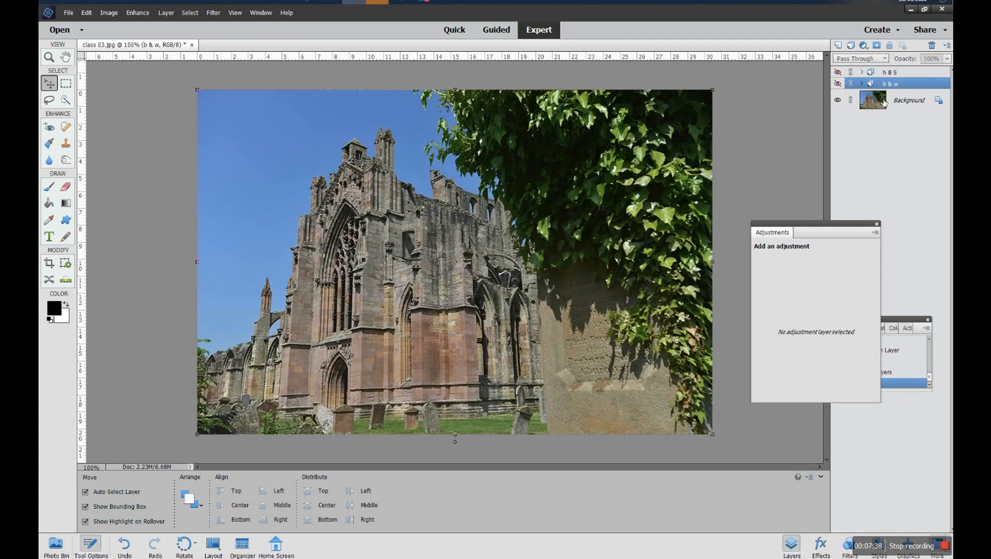
{"action": "left_click", "coordinate": [876, 224]}
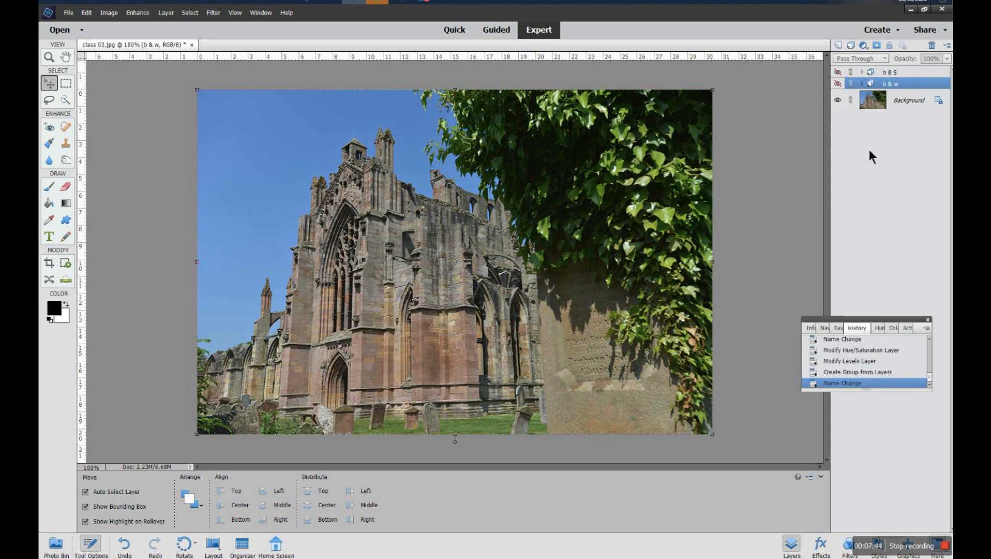
{"action": "left_click", "coordinate": [838, 78]}
{"action": "left_click", "coordinate": [839, 80]}
{"action": "left_click", "coordinate": [838, 83]}
{"action": "left_click", "coordinate": [838, 84]}
{"action": "left_click", "coordinate": [862, 72]}
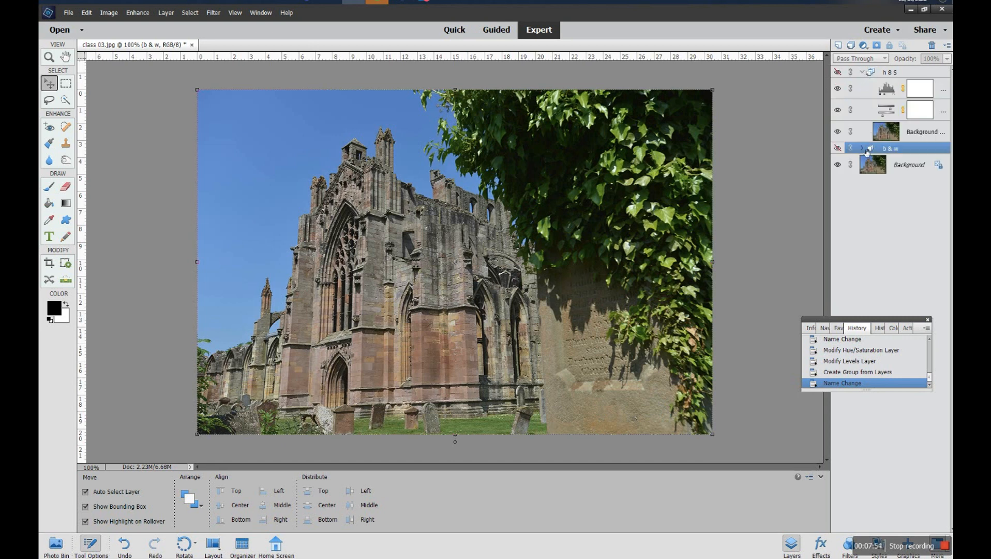
{"action": "left_click", "coordinate": [863, 148]}
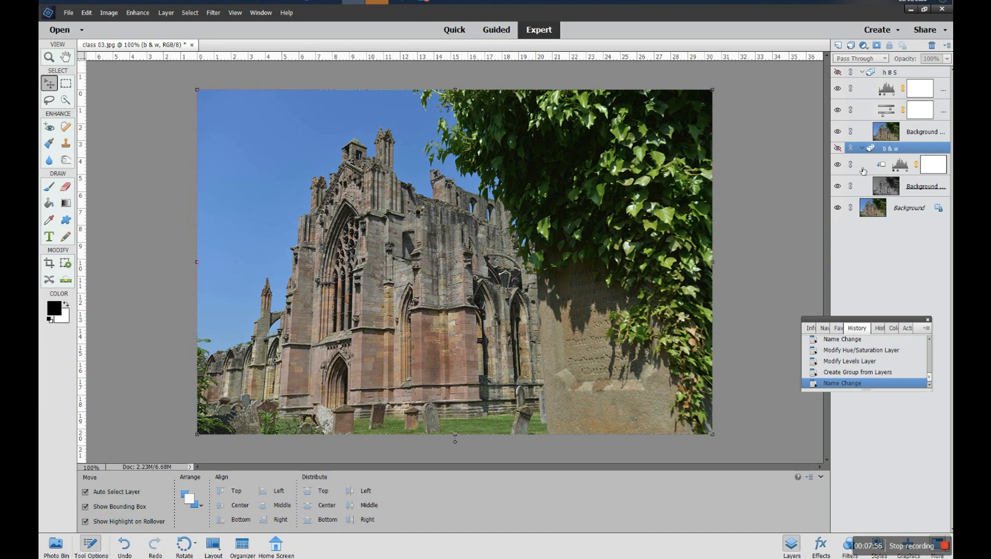
{"action": "left_click", "coordinate": [837, 71]}
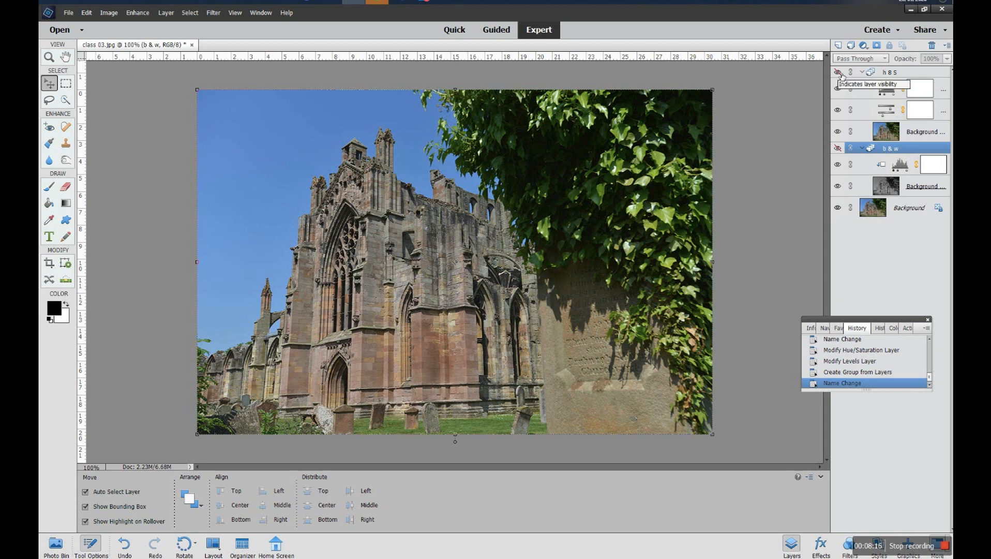
{"action": "left_click", "coordinate": [863, 73]}
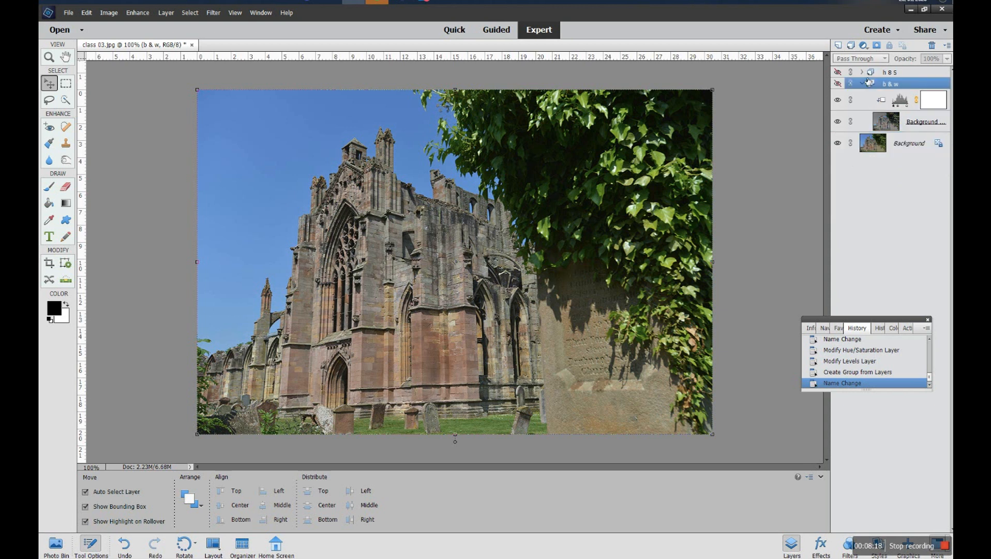
{"action": "left_click", "coordinate": [862, 84]}
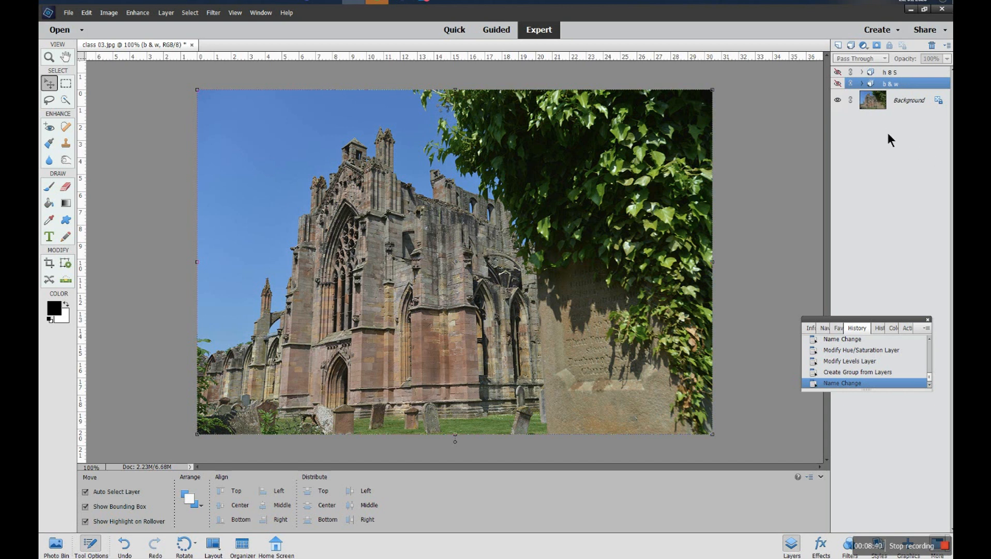
{"action": "left_click", "coordinate": [838, 72]}
{"action": "left_click", "coordinate": [862, 72]}
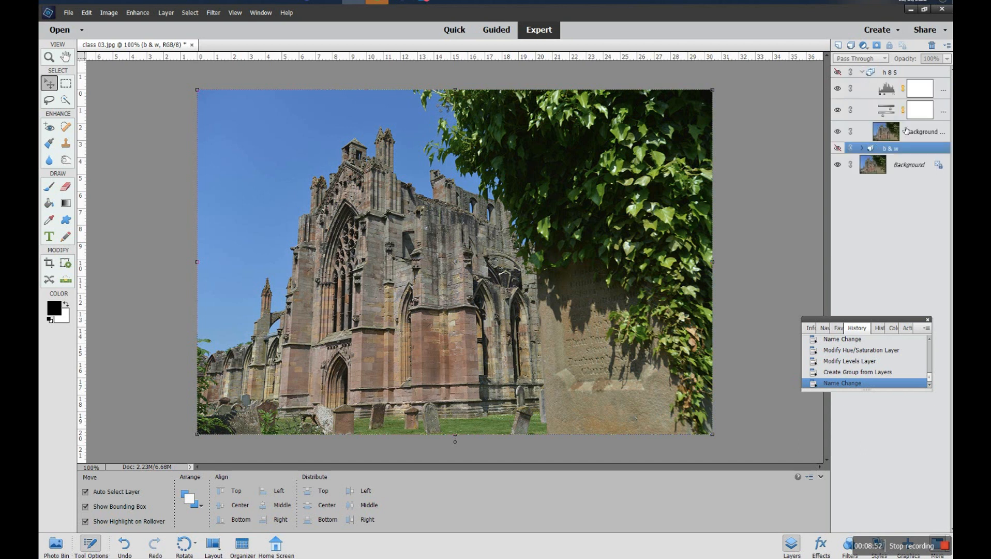